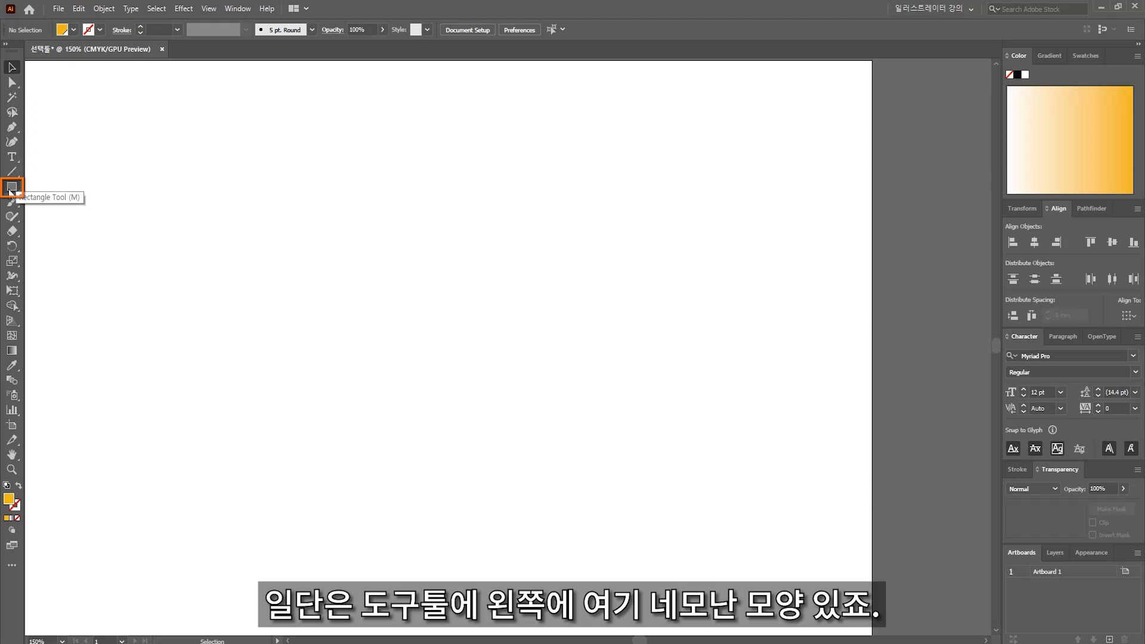
Step: Detach the shape tools as a floating toolbar and place it near the artboard's upper-left corner
click(12, 189)
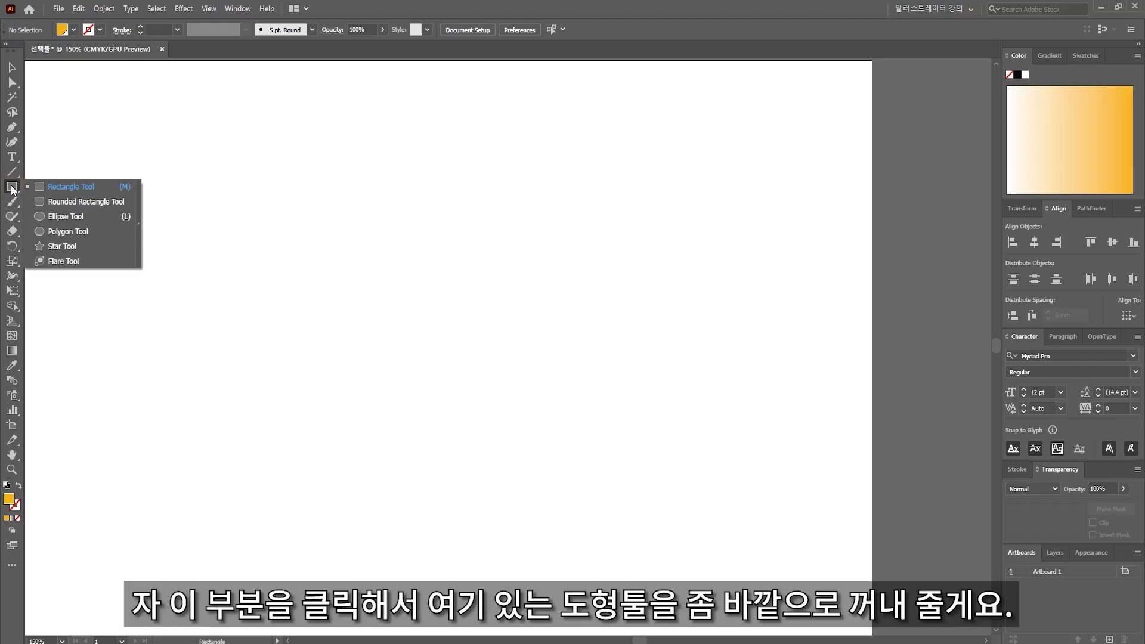
drag(11, 189, 138, 230)
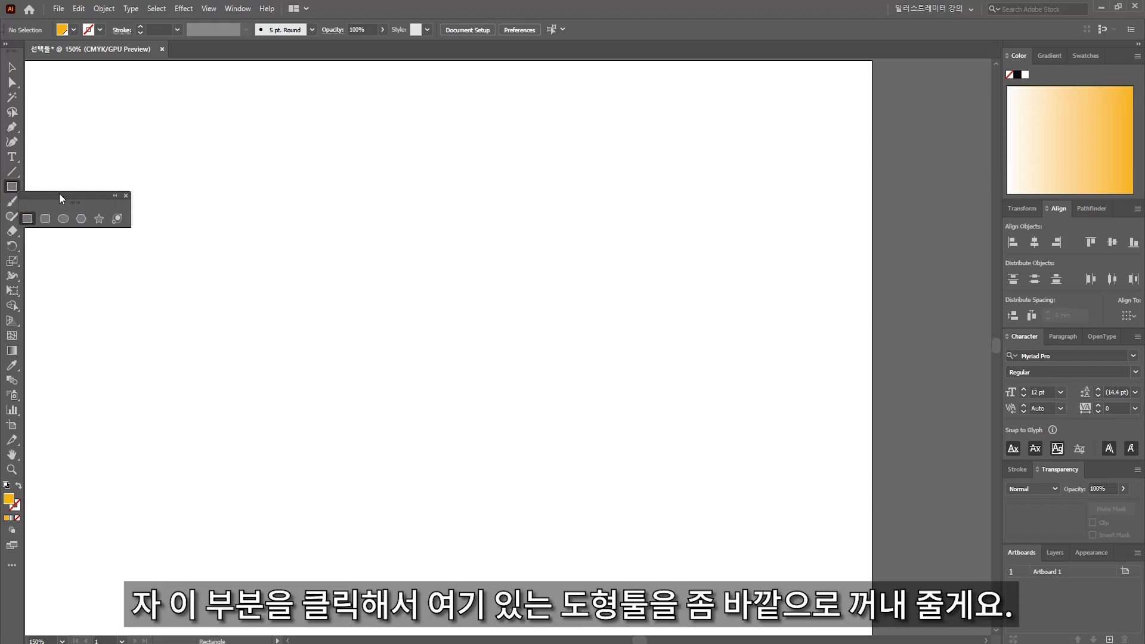
drag(60, 196, 156, 141)
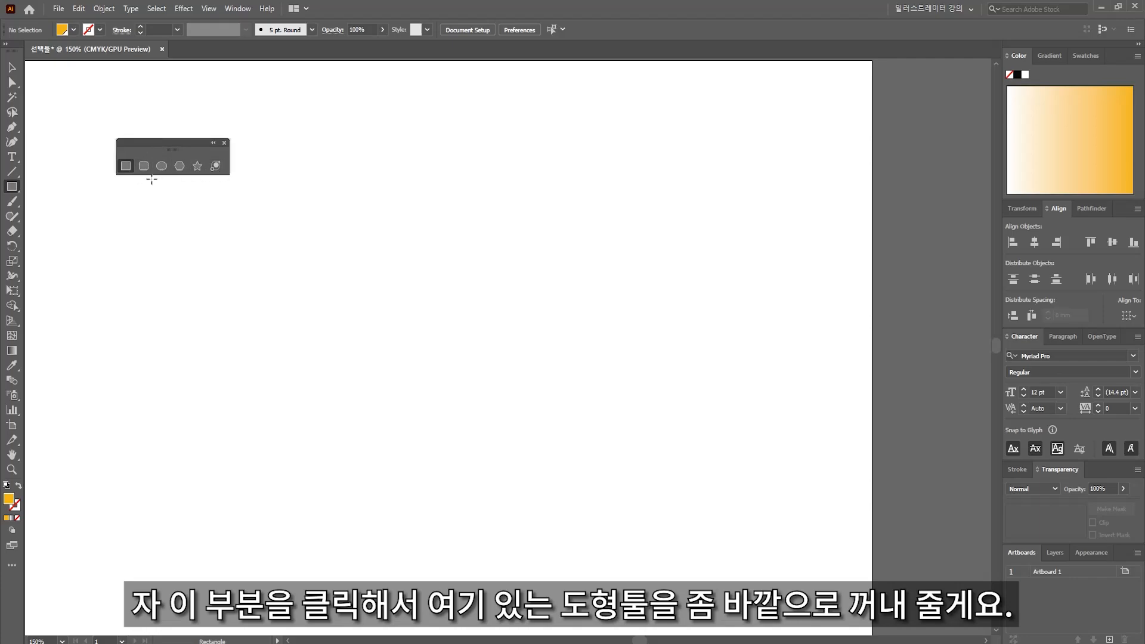
drag(152, 140, 139, 120)
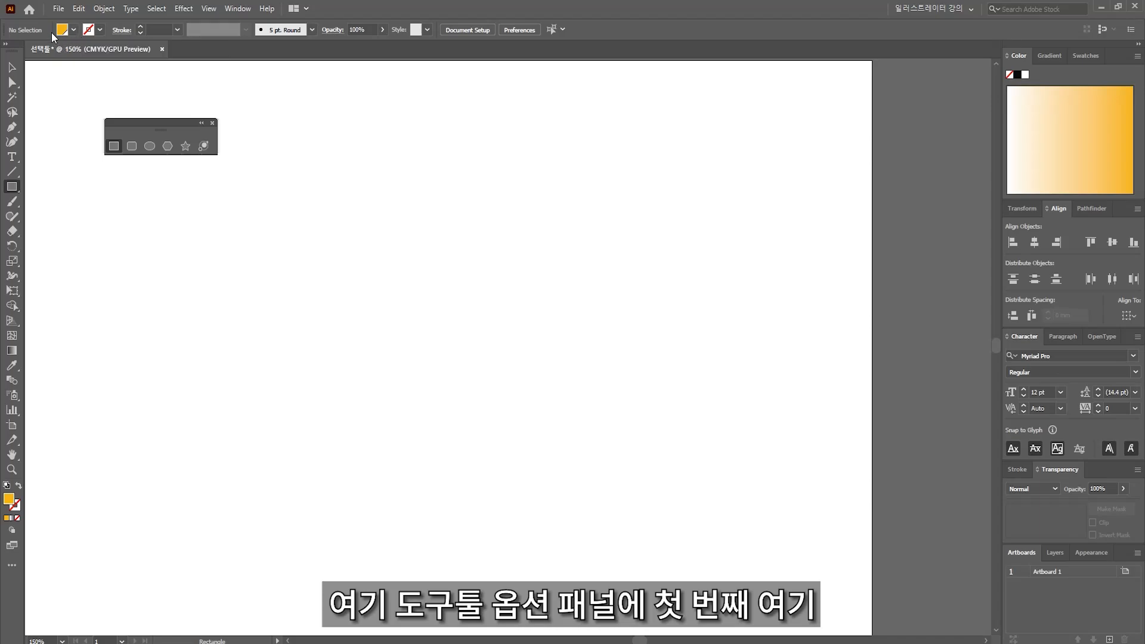
Step: Set the fill to orange and draw a rectangle about 71 by 51 mm below the floating shape toolbar
click(73, 29)
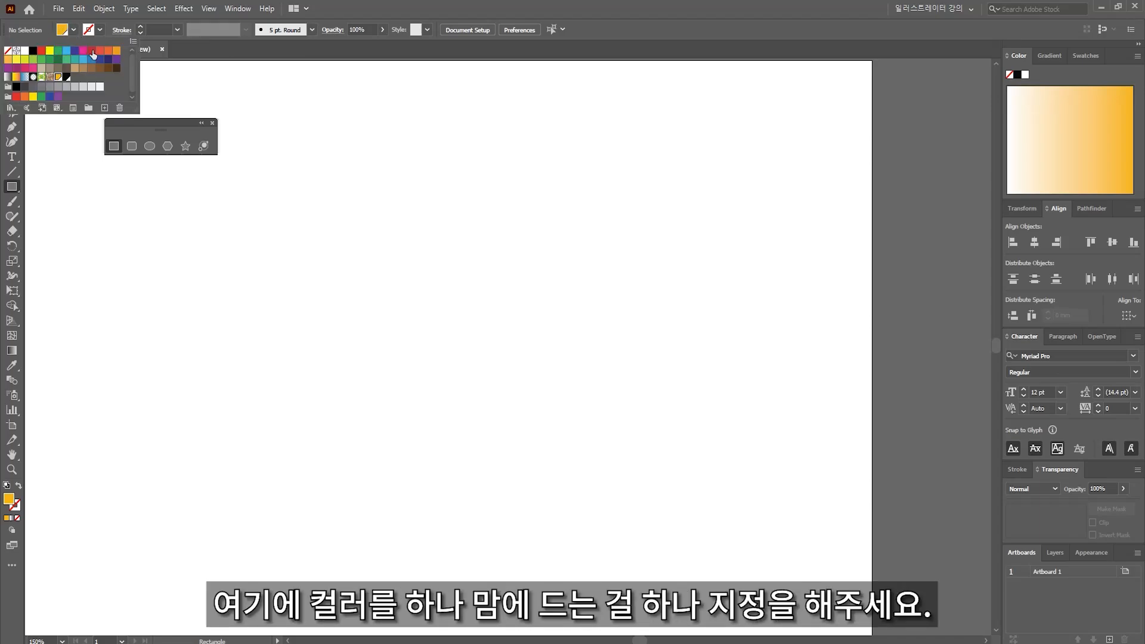
click(113, 52)
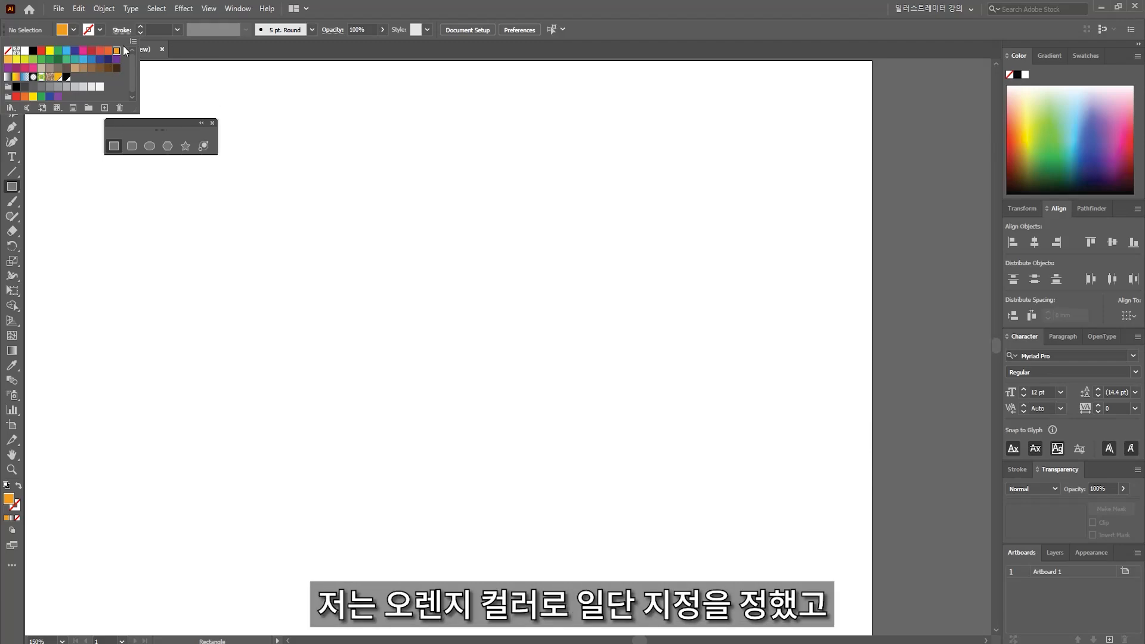
click(44, 19)
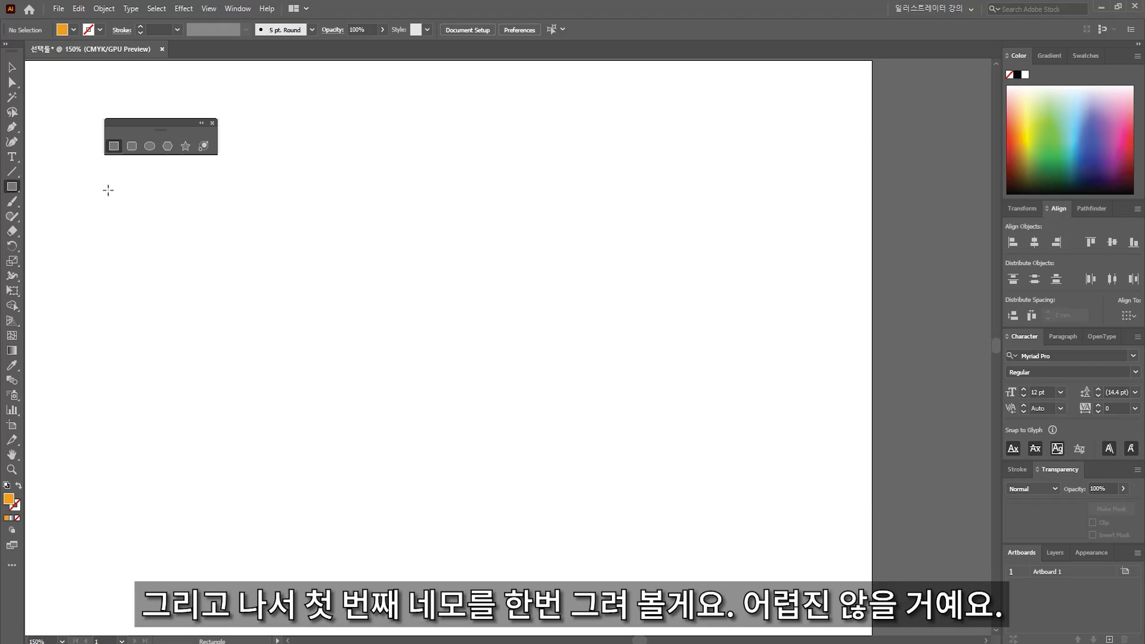
drag(108, 189, 314, 343)
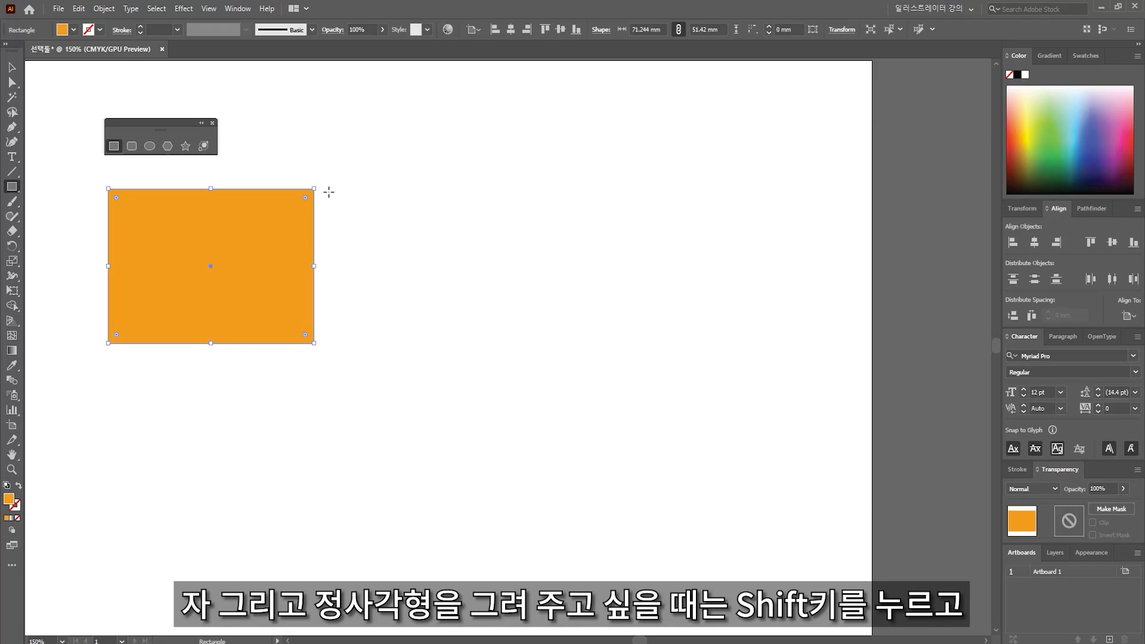
Step: Draw a square about 52 mm wide beside the rectangle, and shift the floating shape toolbar closer to the shapes
key(shift)
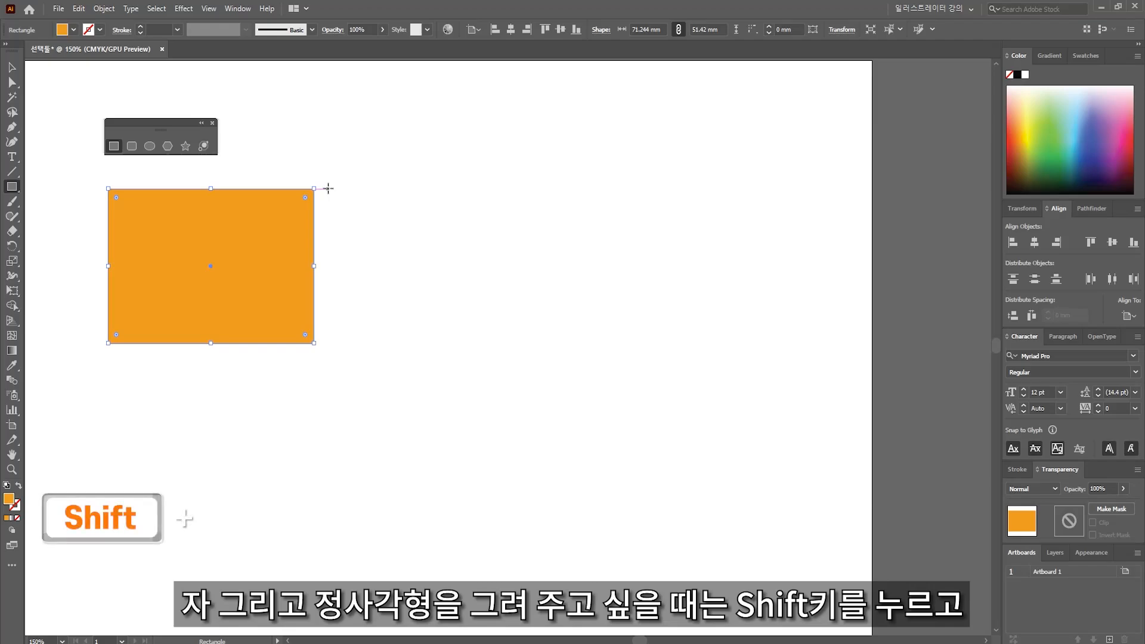
drag(328, 190, 478, 345)
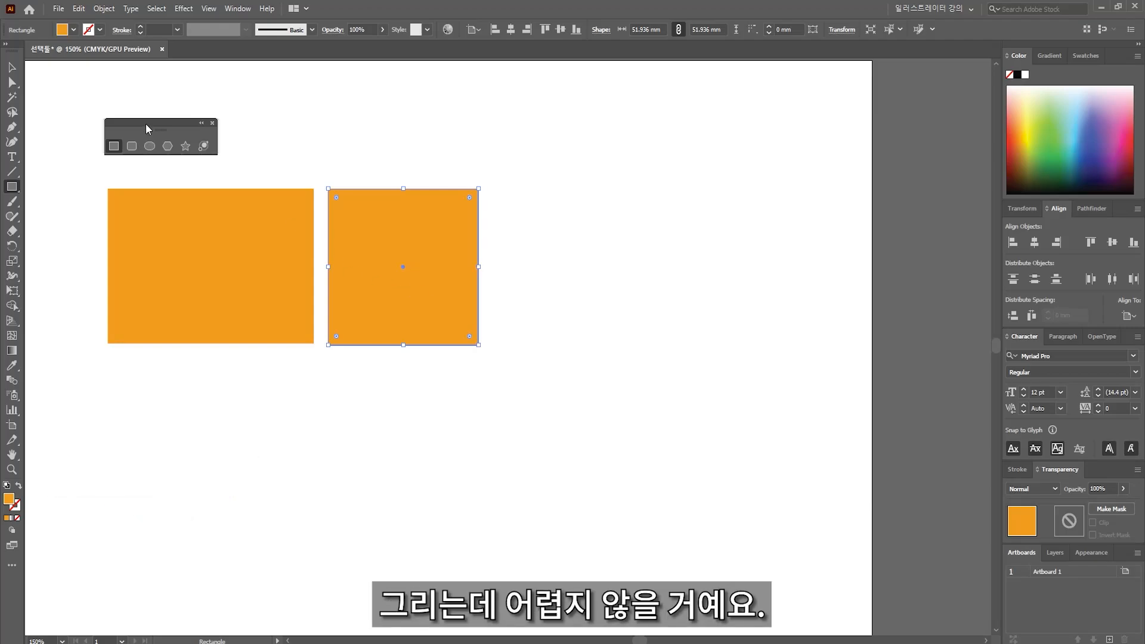
drag(145, 123, 149, 139)
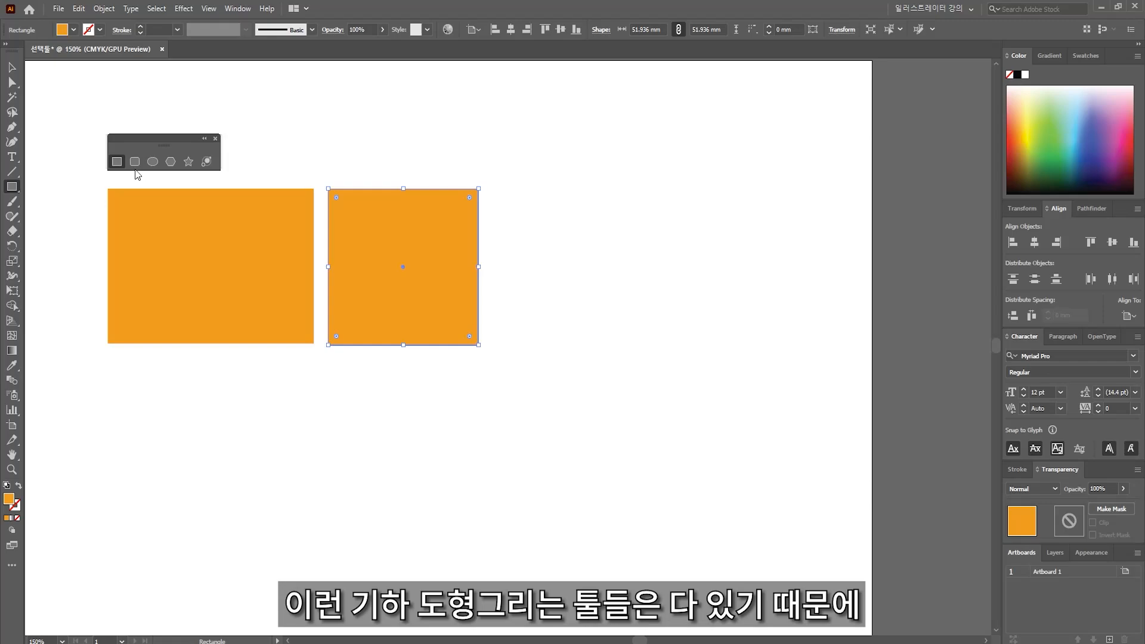
mouse_move(136, 145)
mouse_down()
mouse_move(145, 132)
mouse_move(141, 145)
mouse_up()
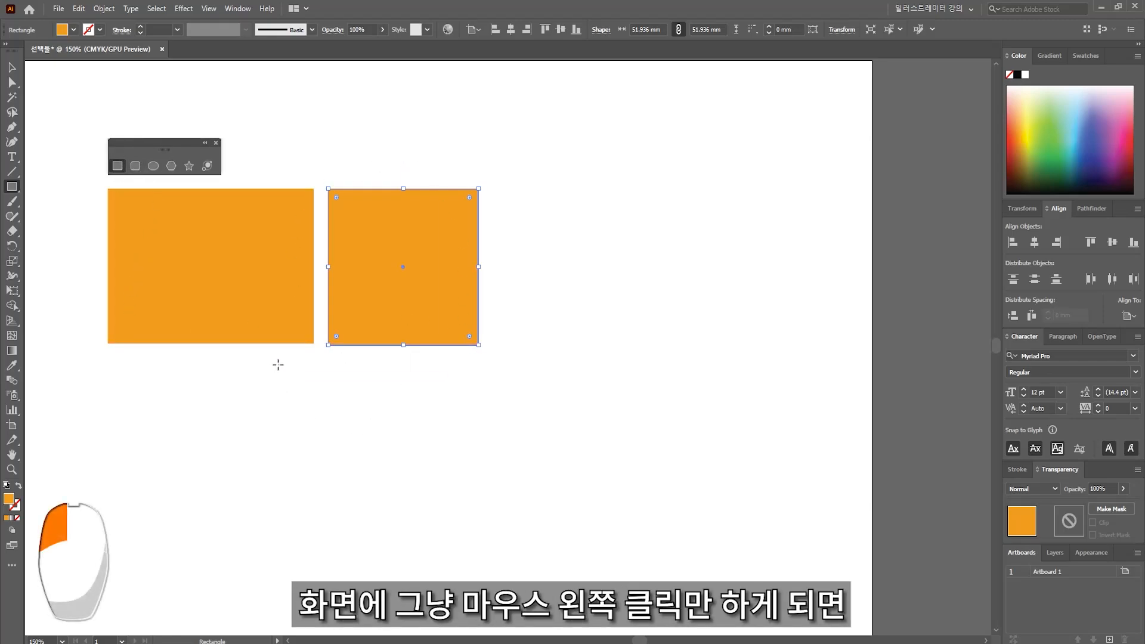
Step: Create an exact 50 by 50 mm square below the two existing shapes
click(345, 391)
drag(538, 251, 533, 234)
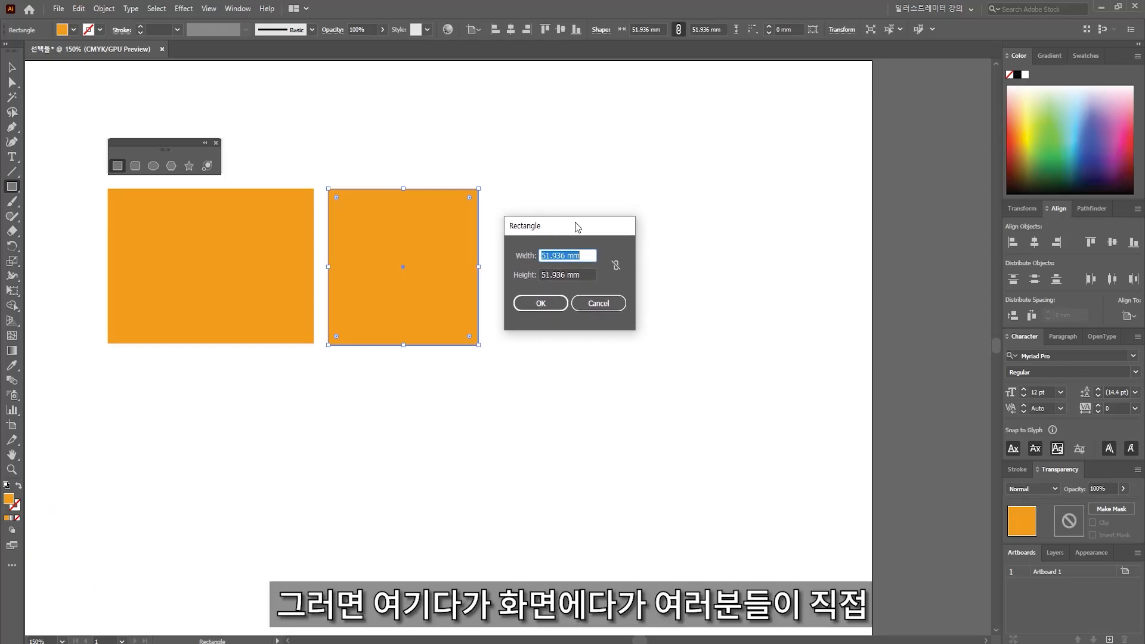
drag(575, 226, 574, 235)
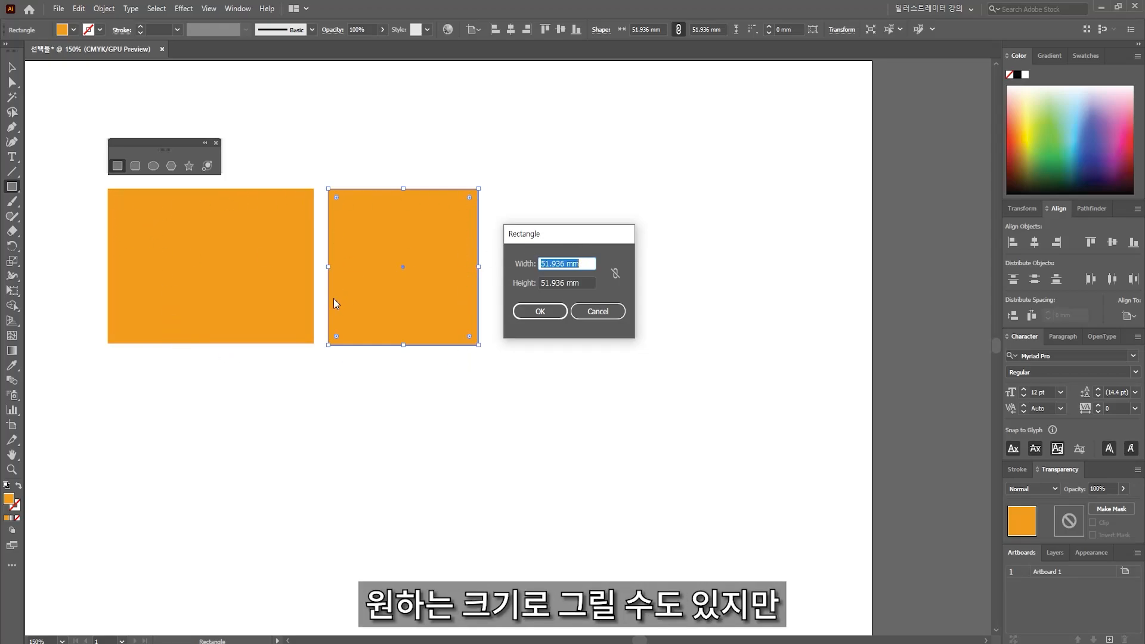
text(50)
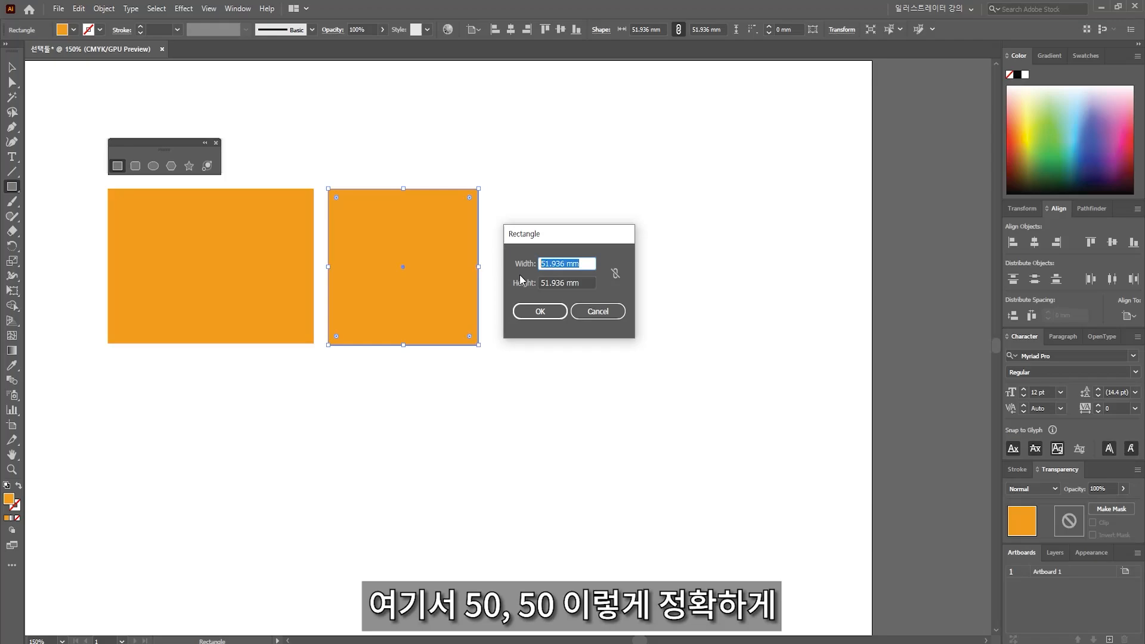
key(Tab)
text(50)
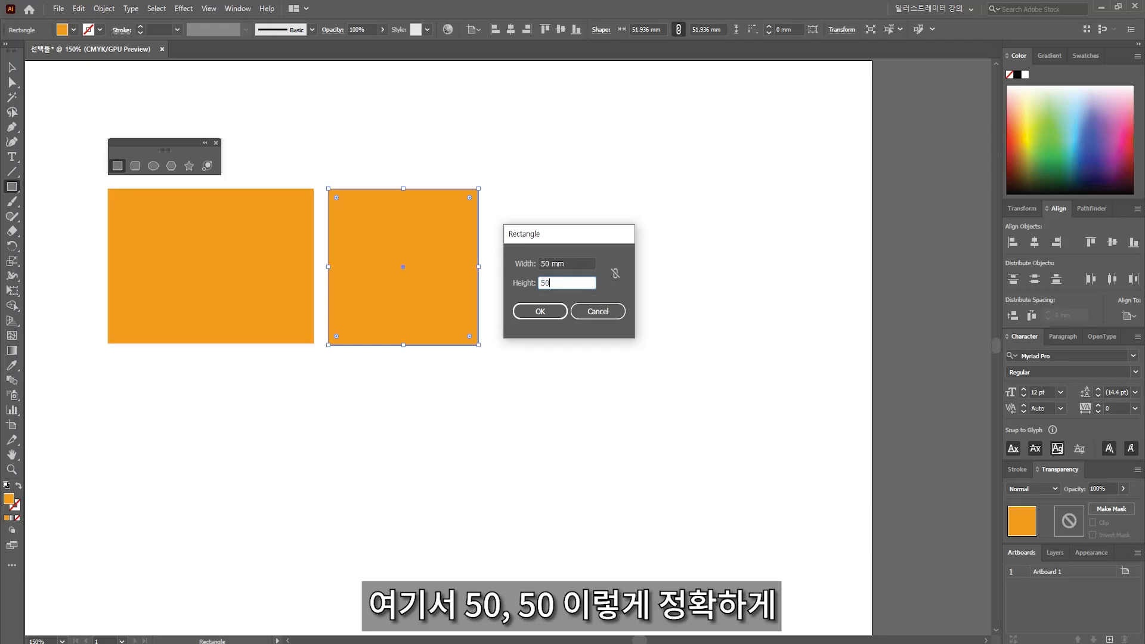
click(538, 311)
Step: Move the new 50 mm square up into the row, just right of the other square, and deselect it
click(12, 67)
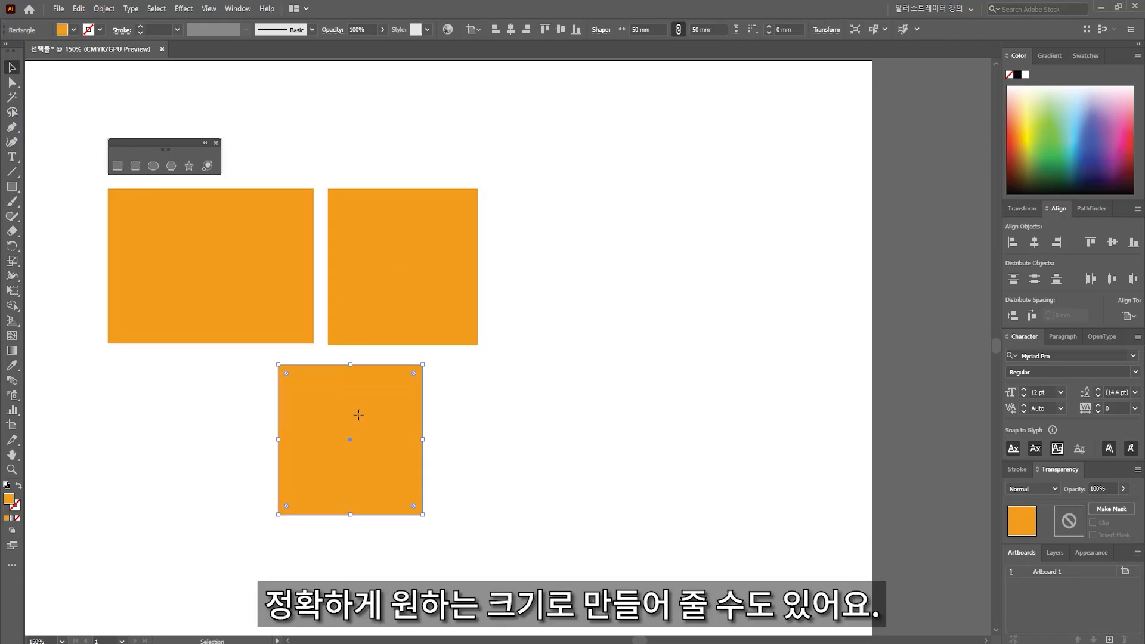
drag(411, 243, 576, 246)
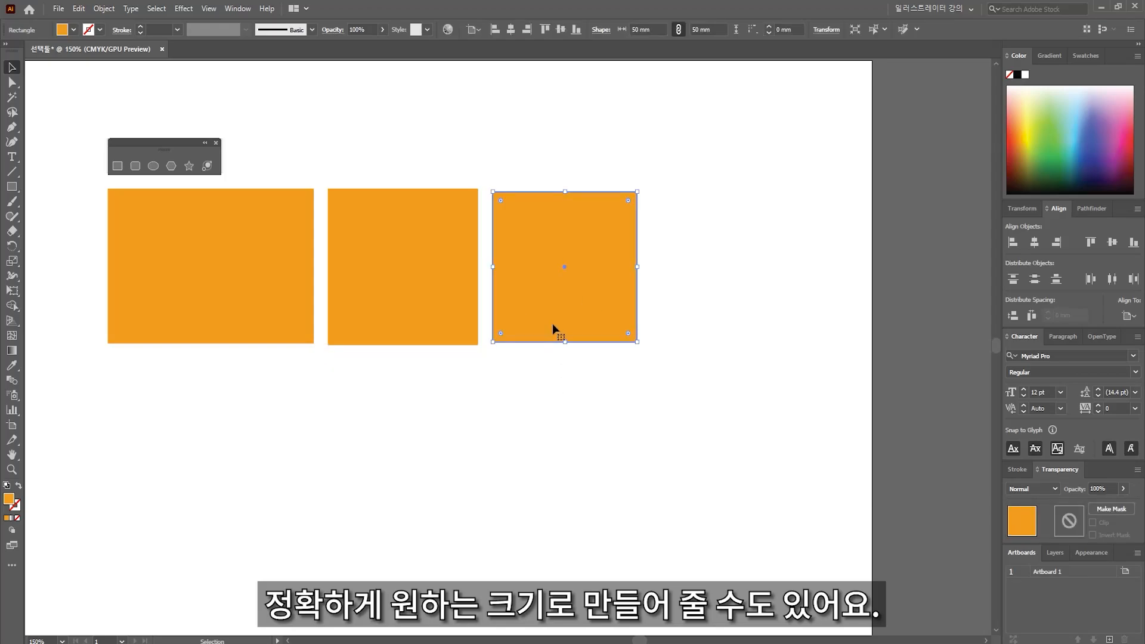
click(546, 353)
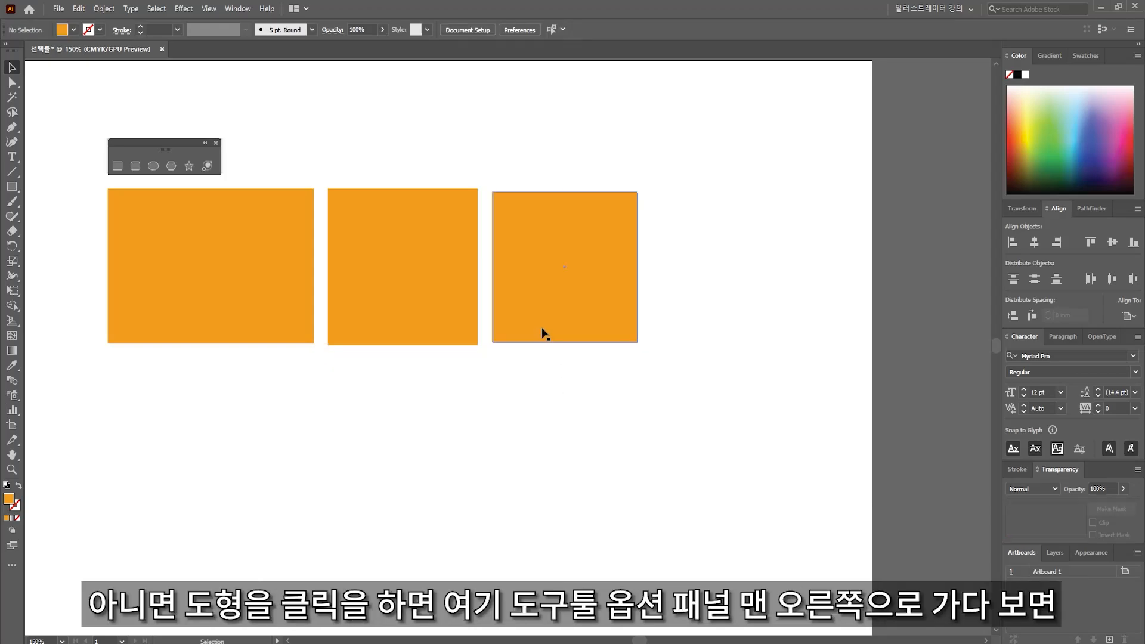
Step: Unlink the first rectangle's proportions, resize it to 100 mm wide by 50 mm high, and move it below the row of squares
click(396, 256)
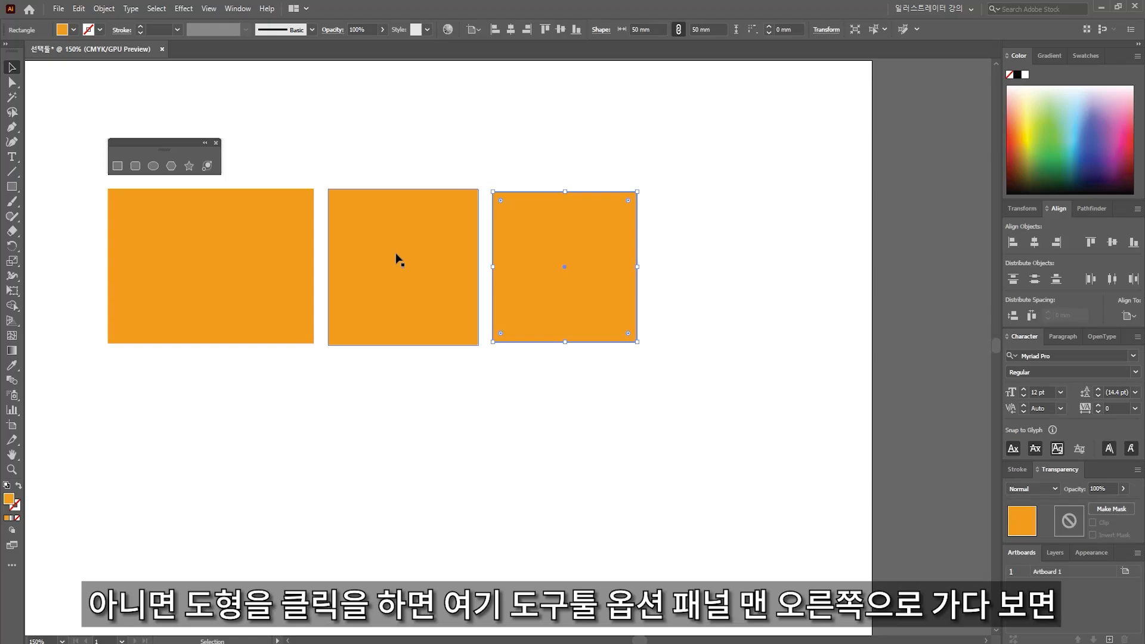
click(254, 267)
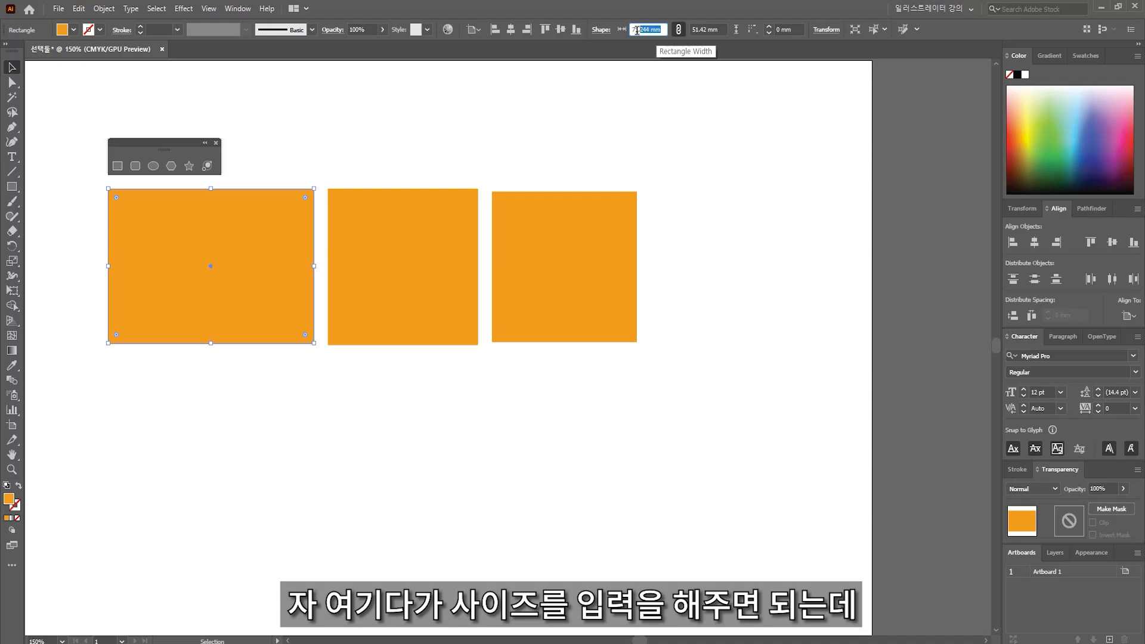
click(656, 29)
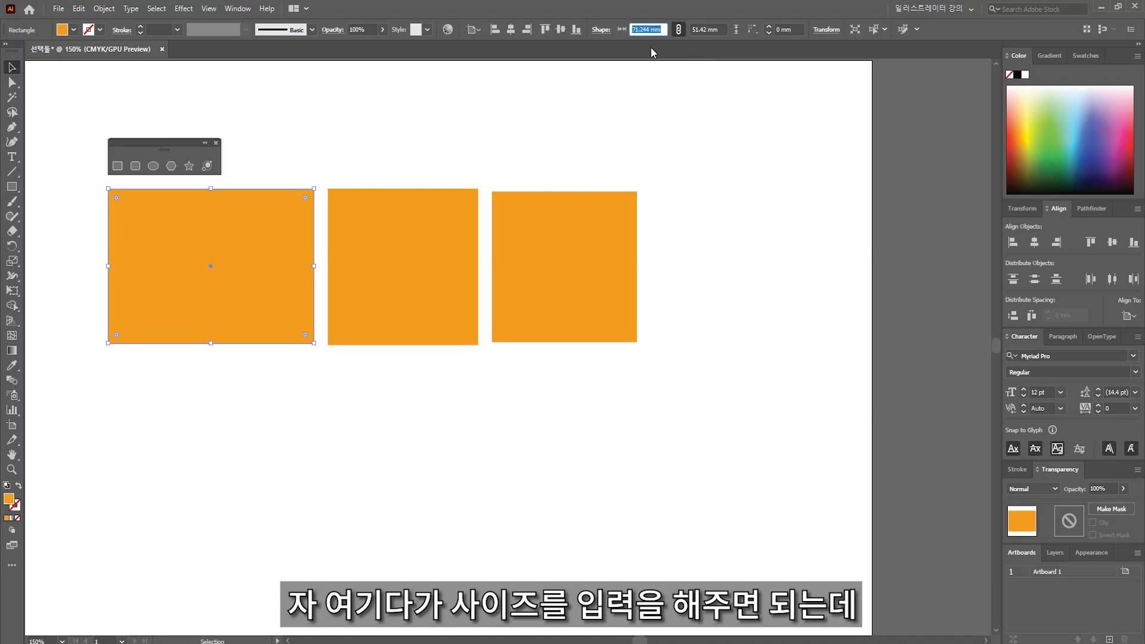
click(679, 30)
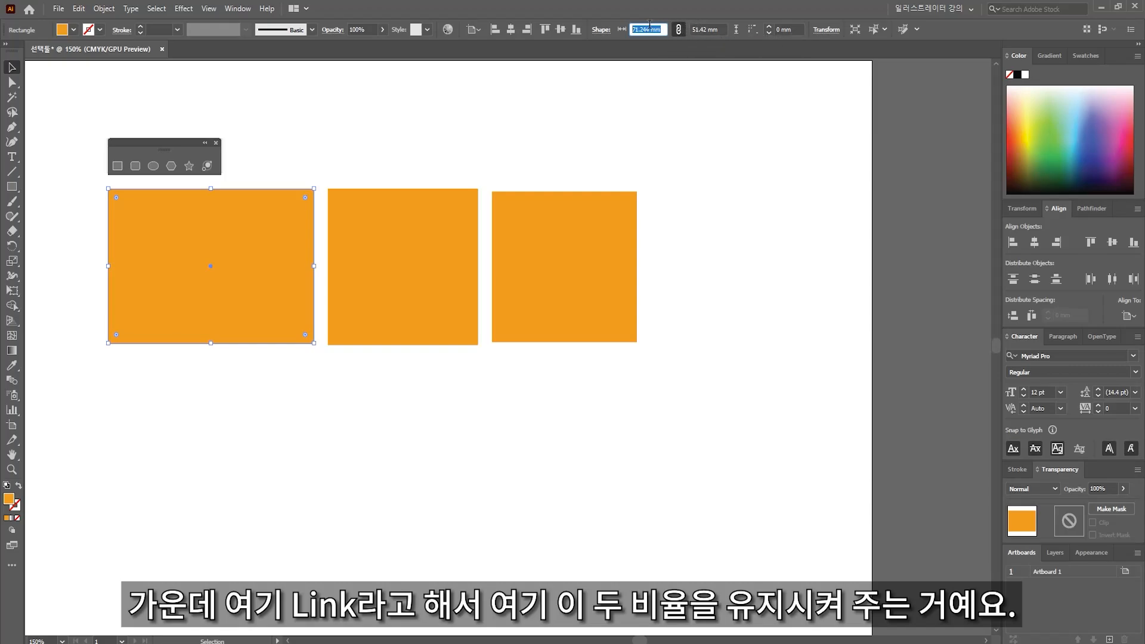
click(679, 31)
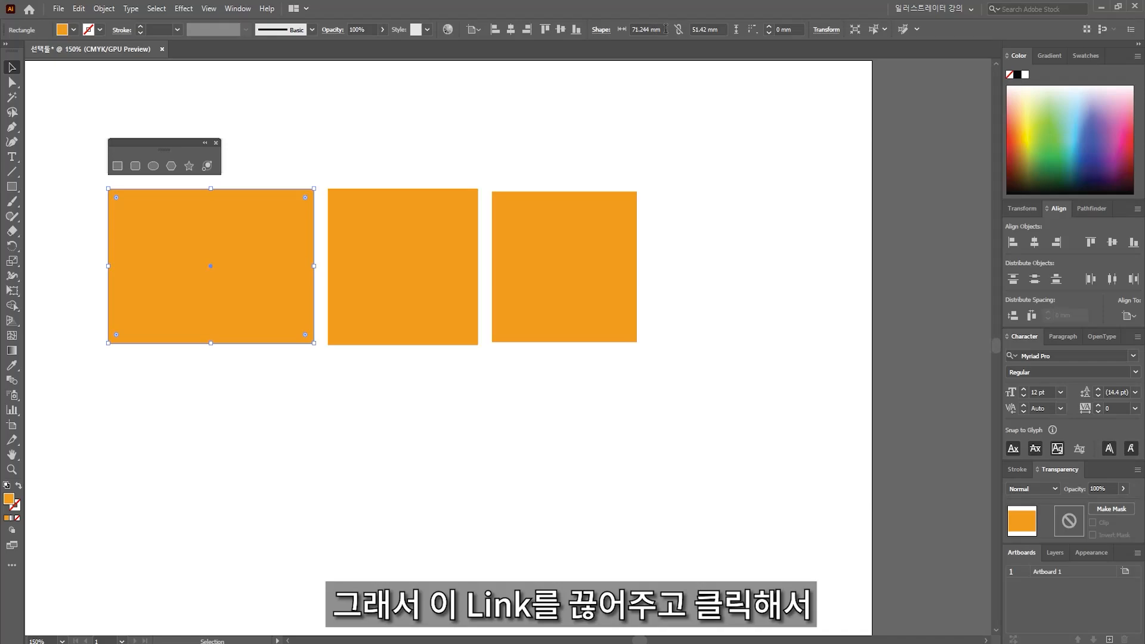
click(662, 30)
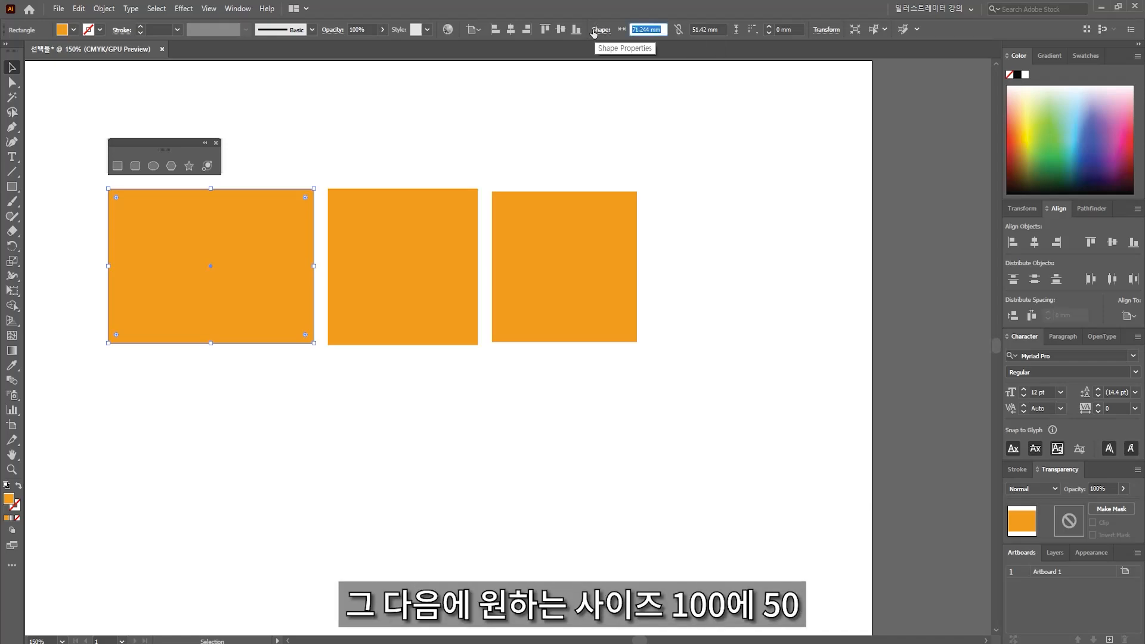
text(100)
key(Tab)
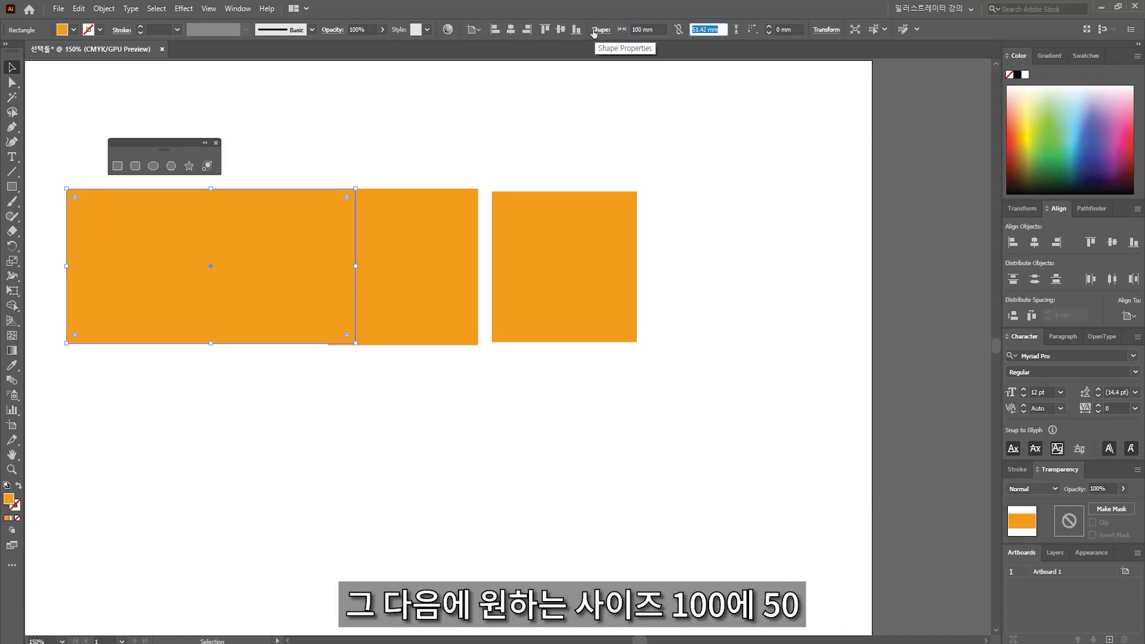
text(50)
key(Return)
drag(266, 258, 291, 418)
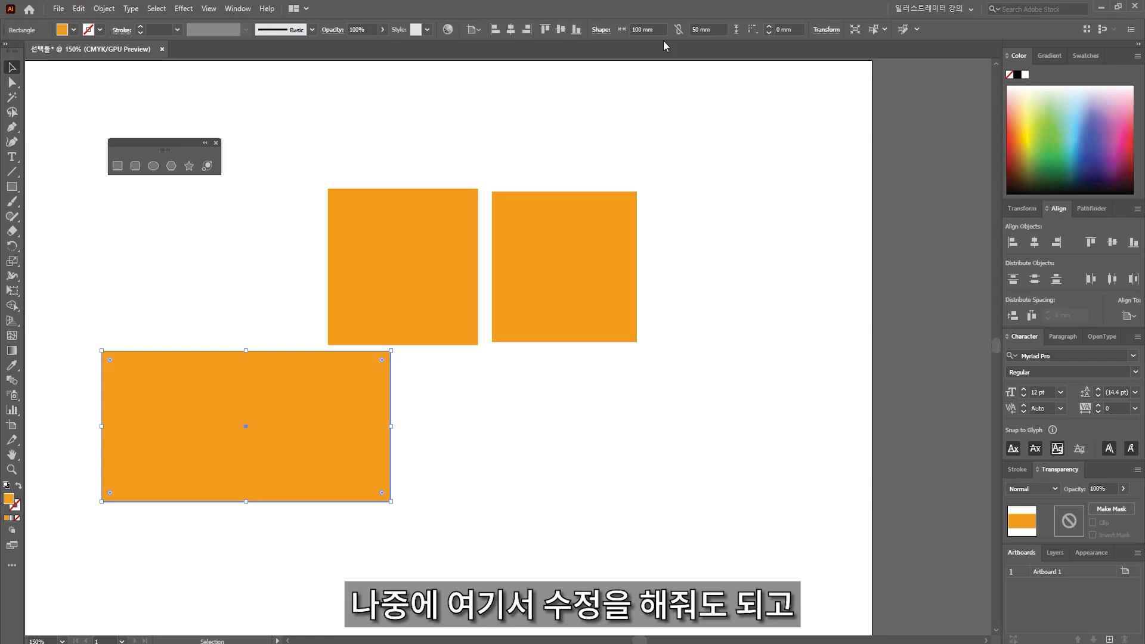
Step: Create a second 100 by 50 mm rectangle to the right of the lower one and move it closer to its neighbour
click(118, 166)
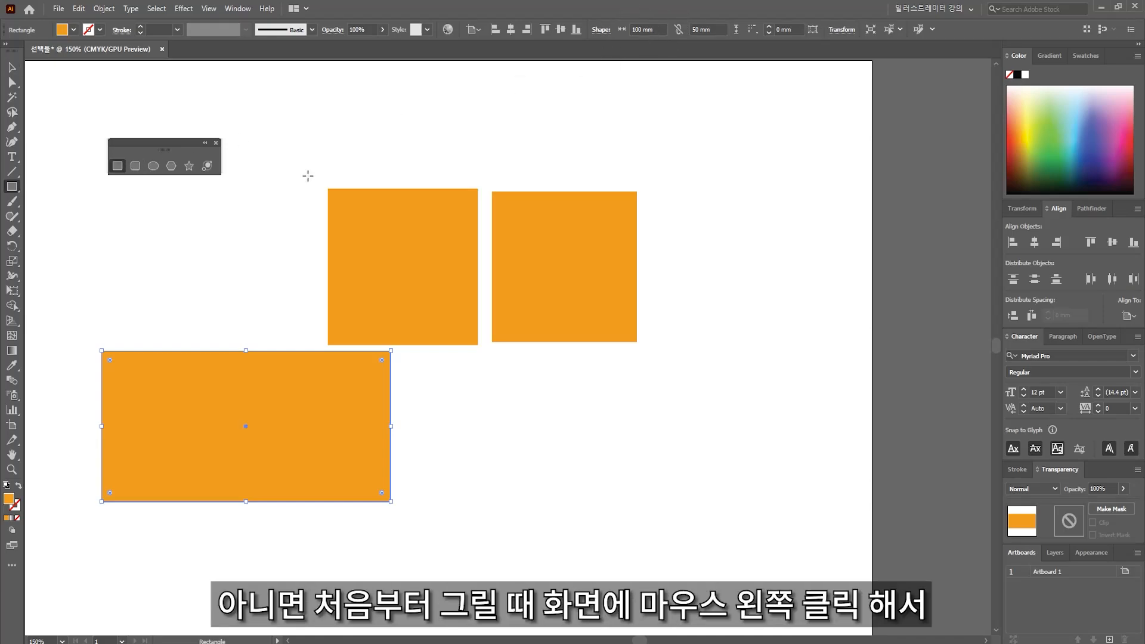
click(422, 352)
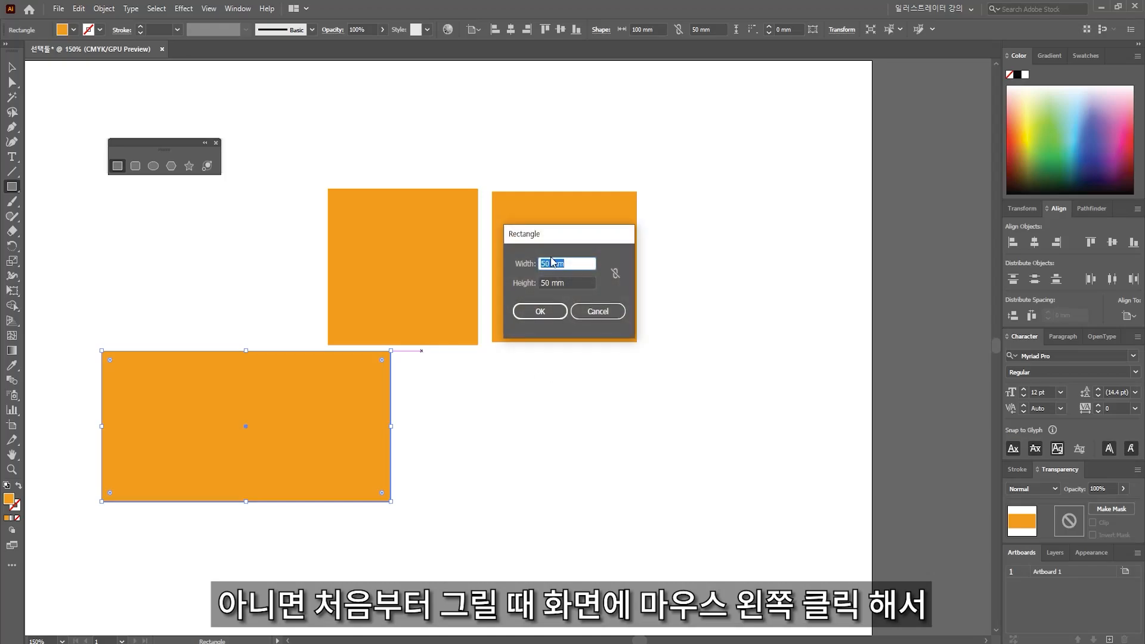
drag(545, 238, 483, 247)
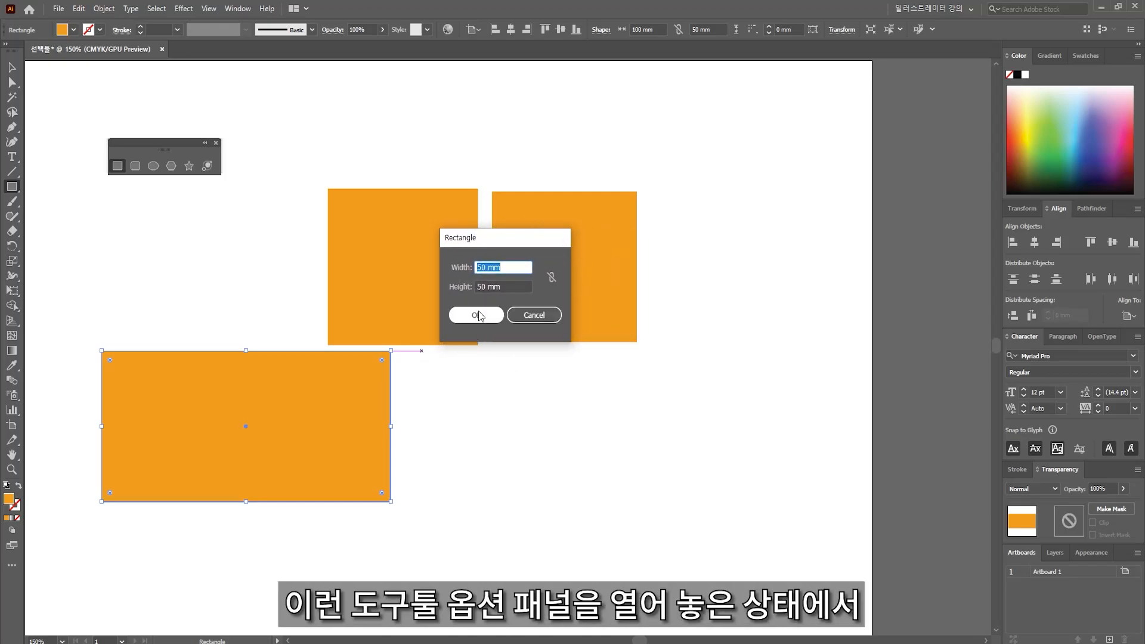
text(100)
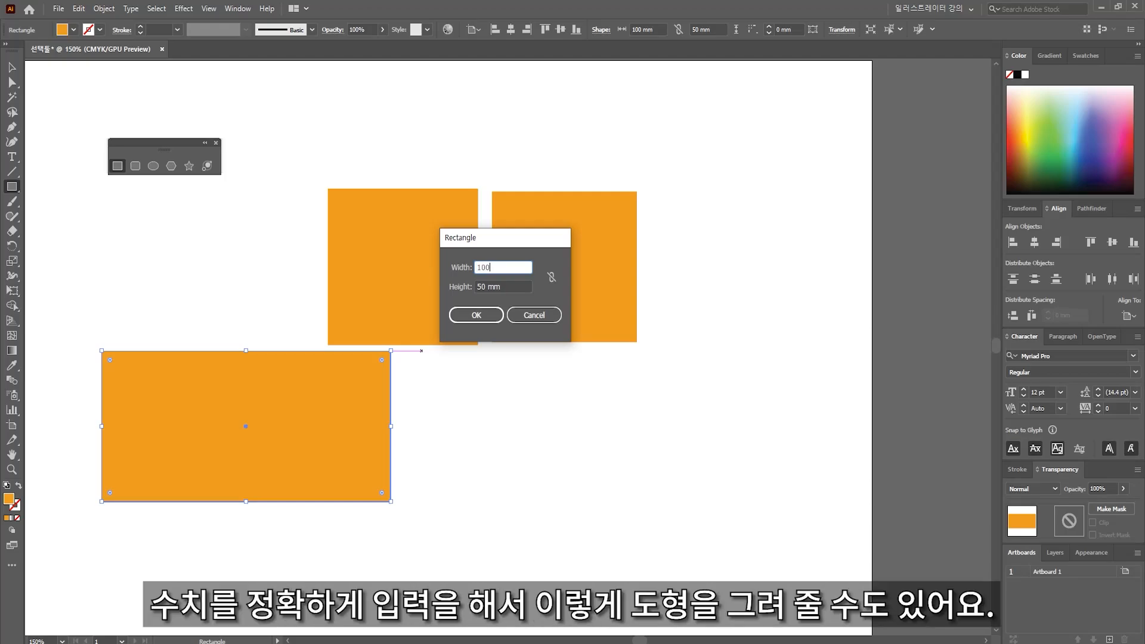
click(475, 315)
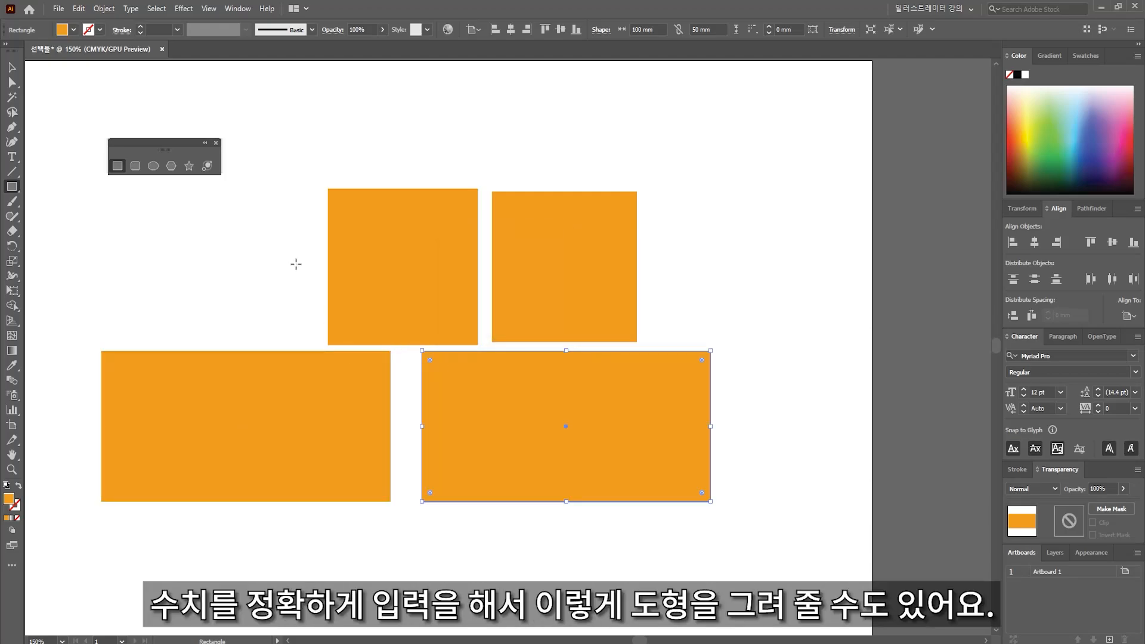
click(16, 73)
drag(511, 427, 481, 416)
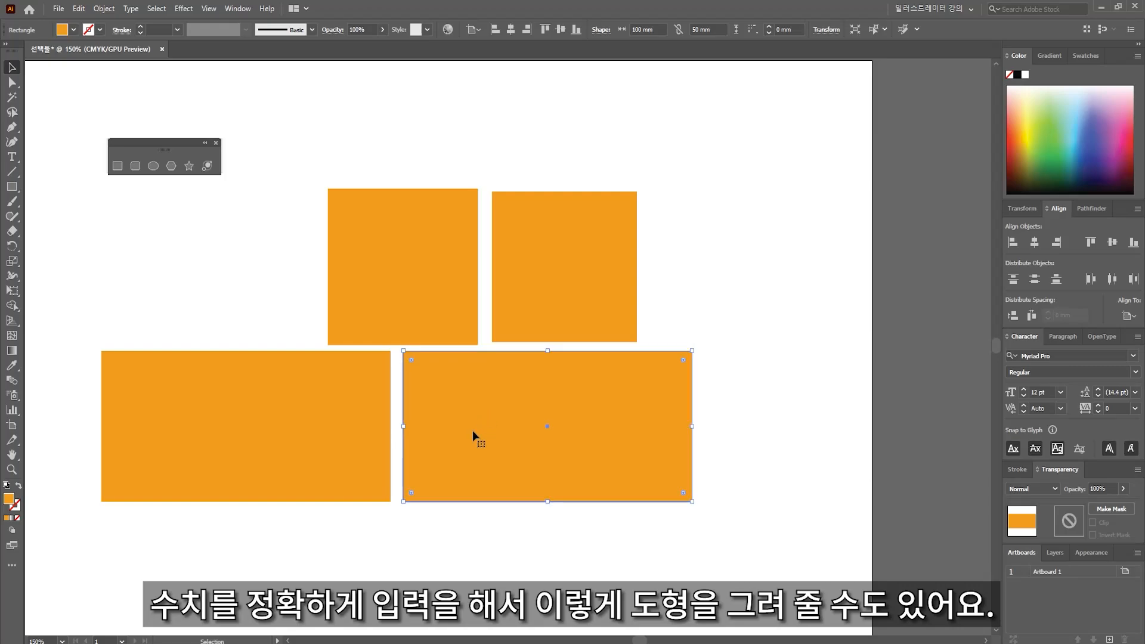
Step: Move both squares side by side above the lower-left rectangle and clear the selection
drag(392, 298, 165, 295)
drag(518, 301, 283, 301)
click(470, 352)
drag(476, 273, 381, 364)
click(496, 291)
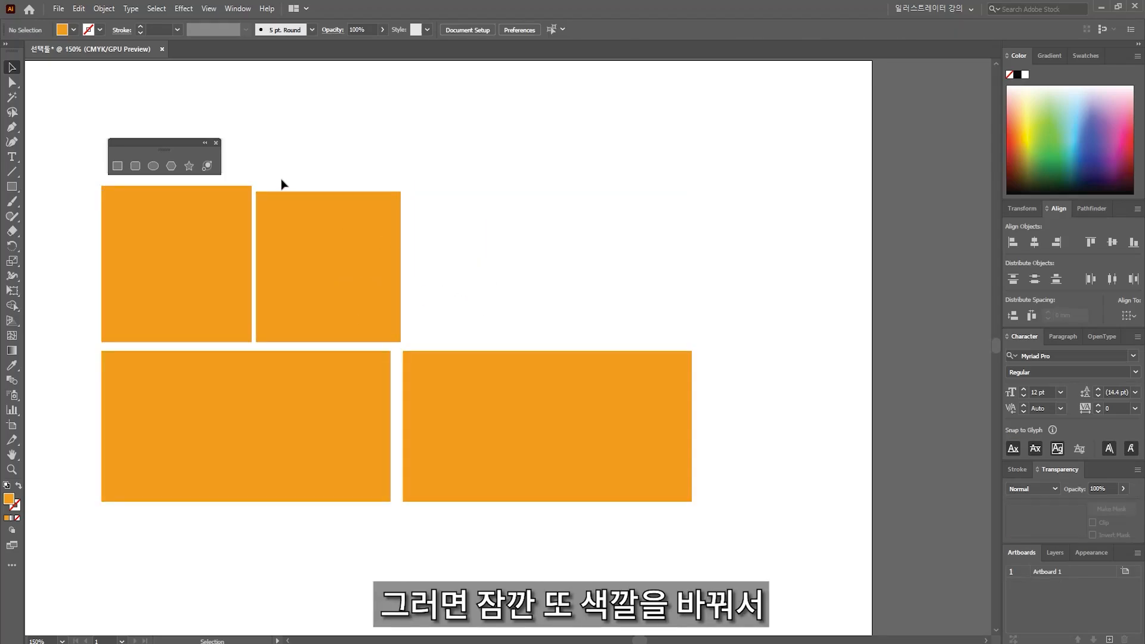
Step: Set the fill colour to green and draw a rounded rectangle about 94 by 49 mm right of the orange squares
click(74, 30)
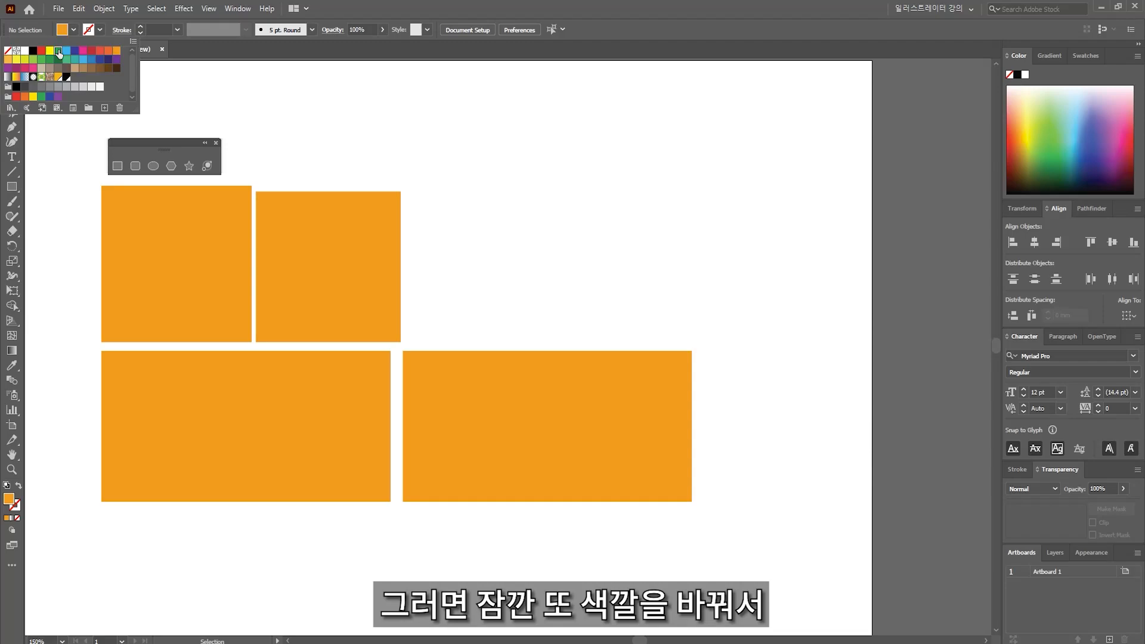
click(59, 51)
click(427, 211)
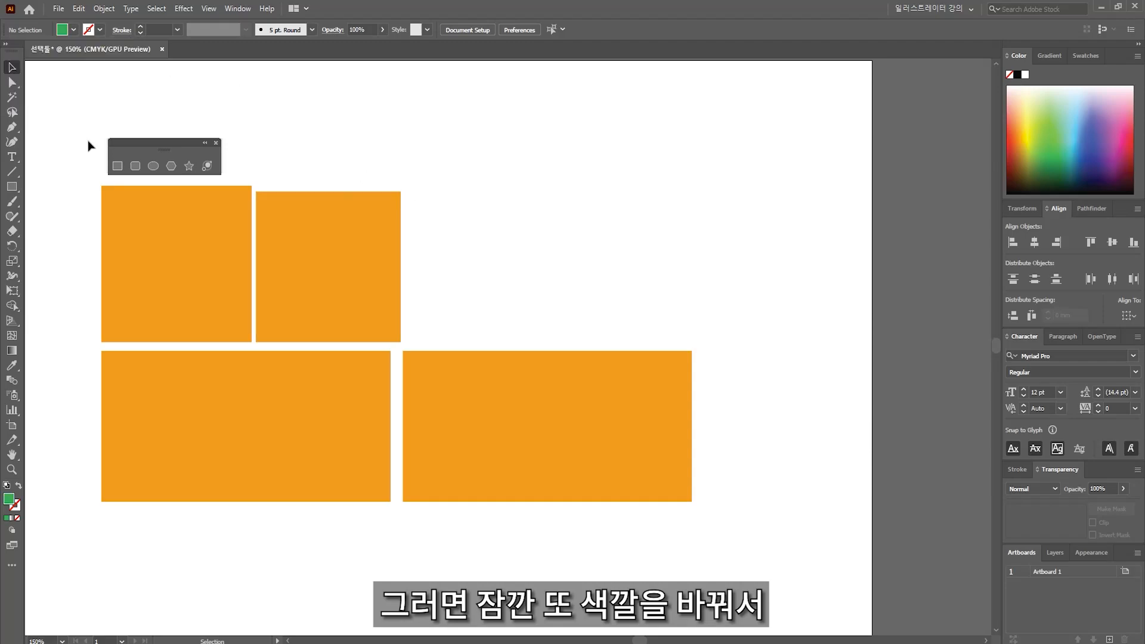
click(137, 166)
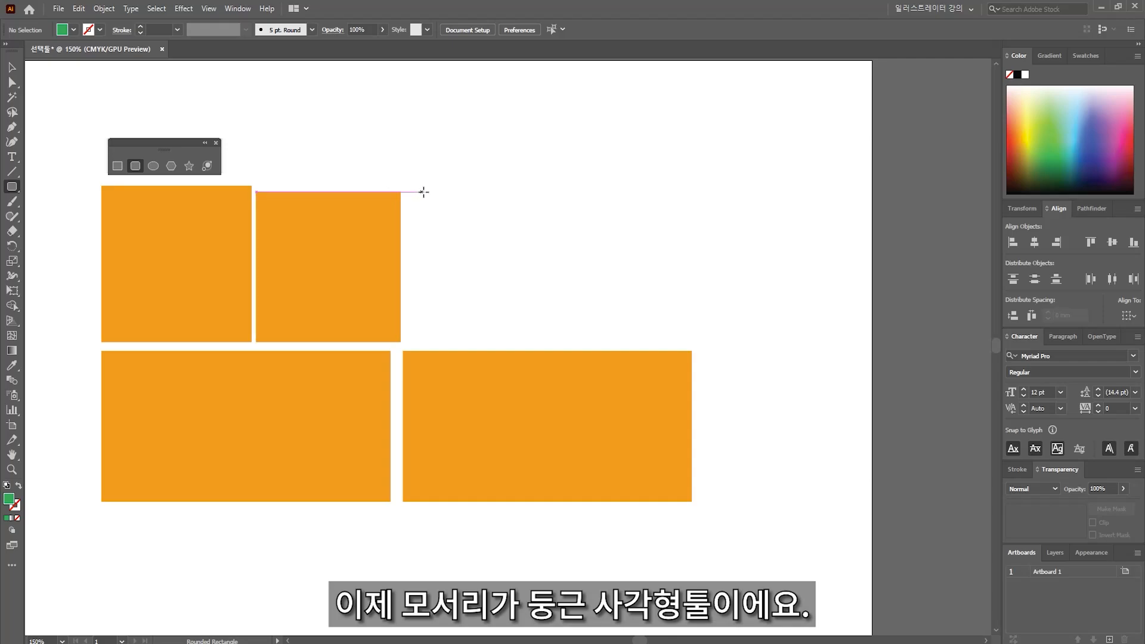
drag(422, 191, 690, 338)
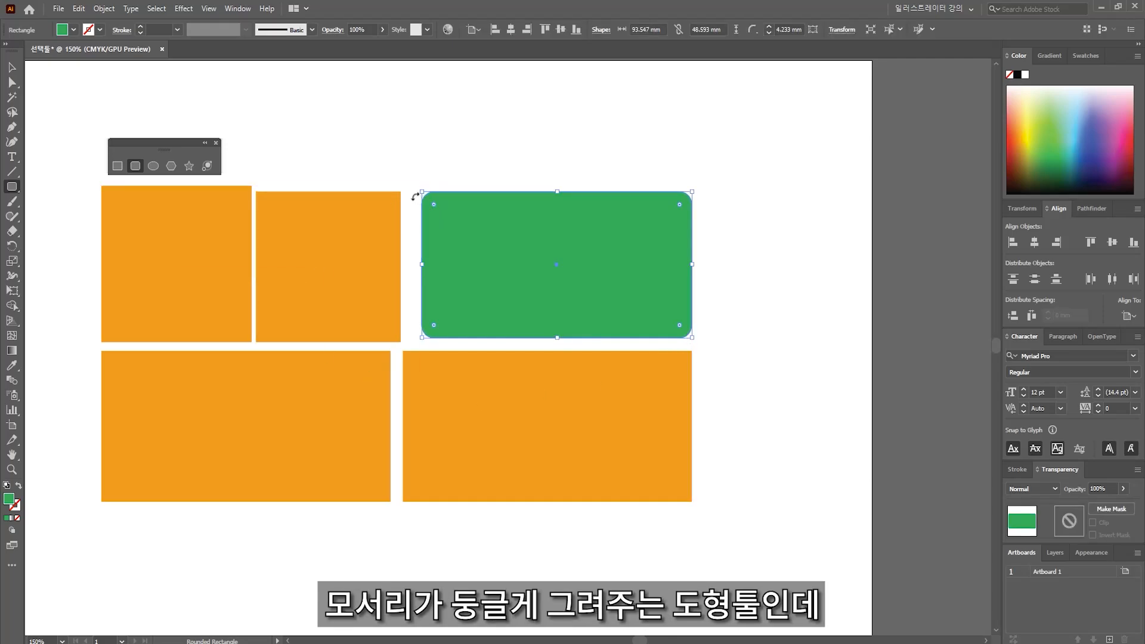
Step: Delete the orange rectangle directly below the green rounded rectangle
drag(522, 223, 526, 272)
key(v)
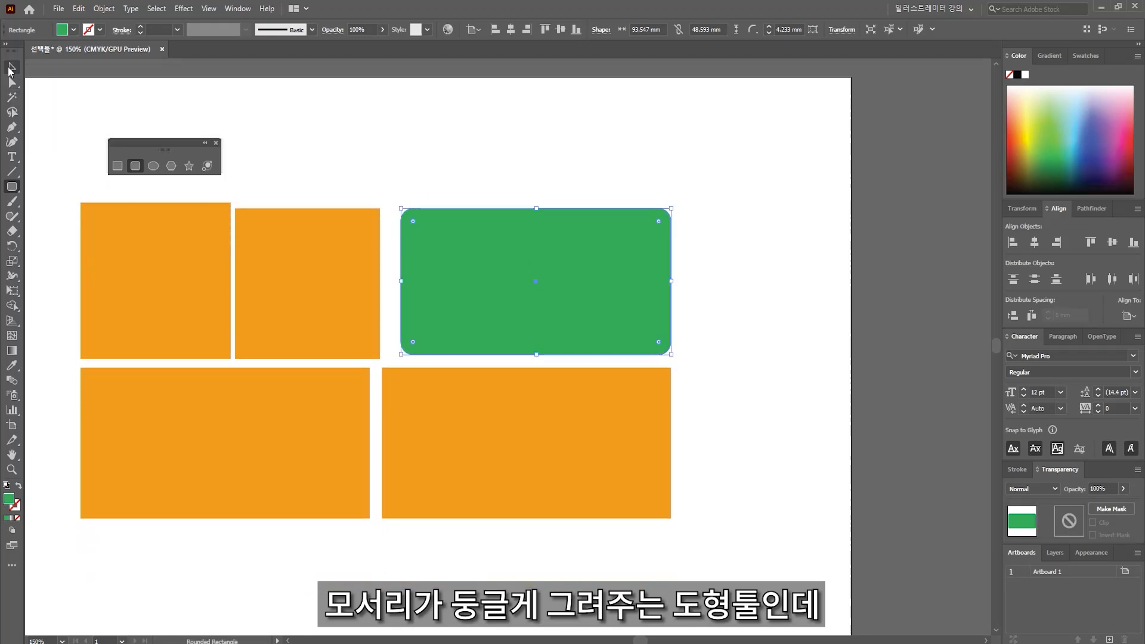
click(435, 401)
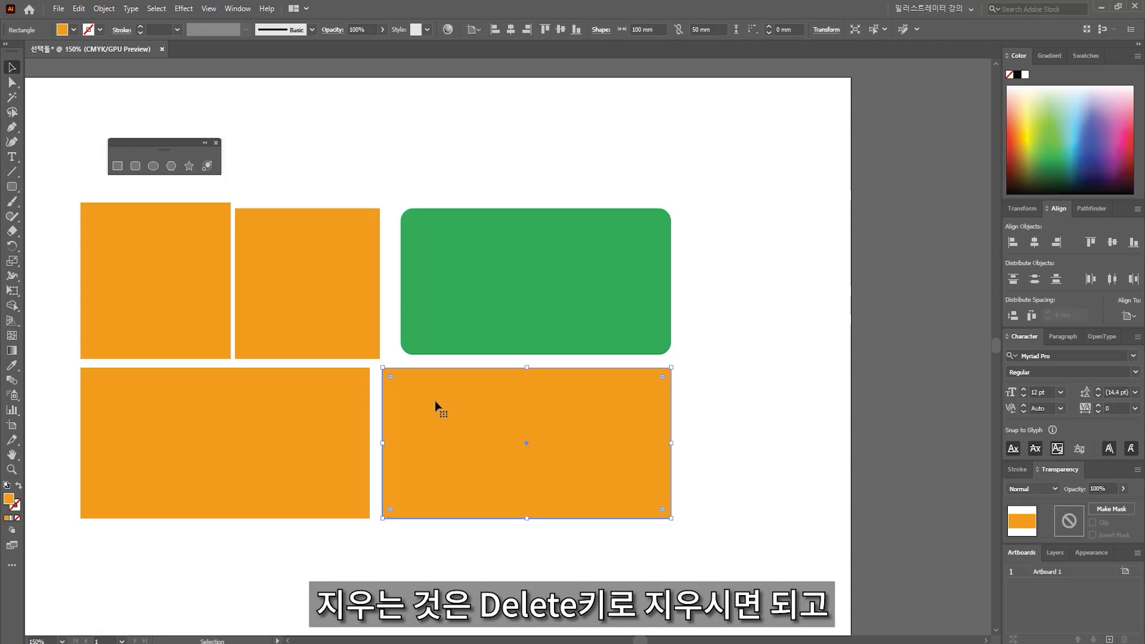
key(Delete)
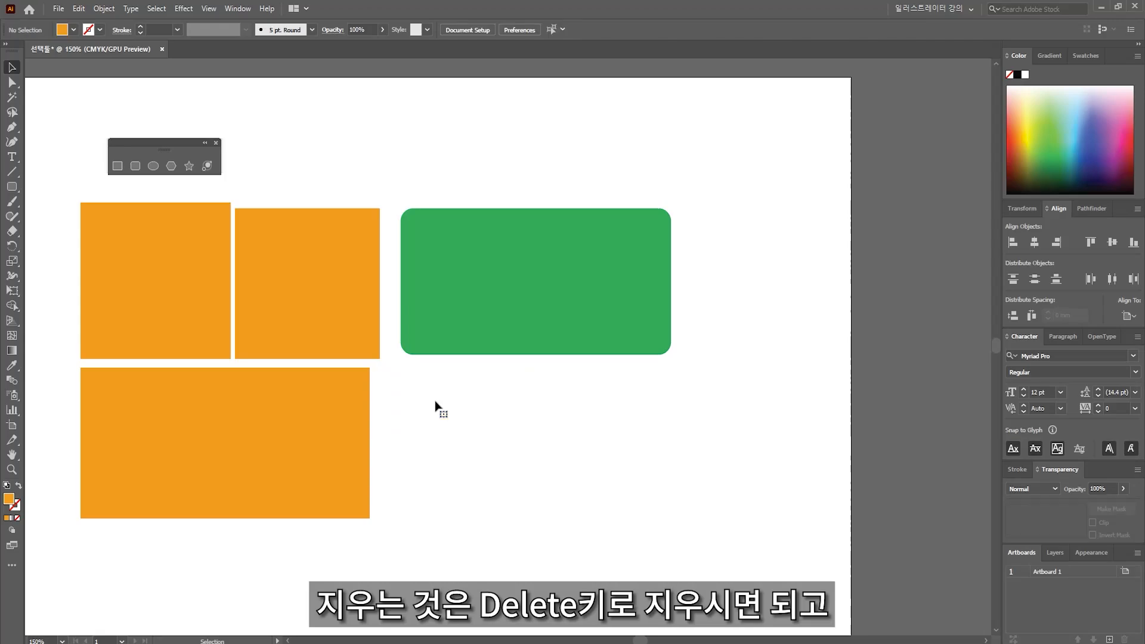
Step: Round the green rectangle's corners freehand to a radius of about 11.6 mm using its live corners
click(478, 280)
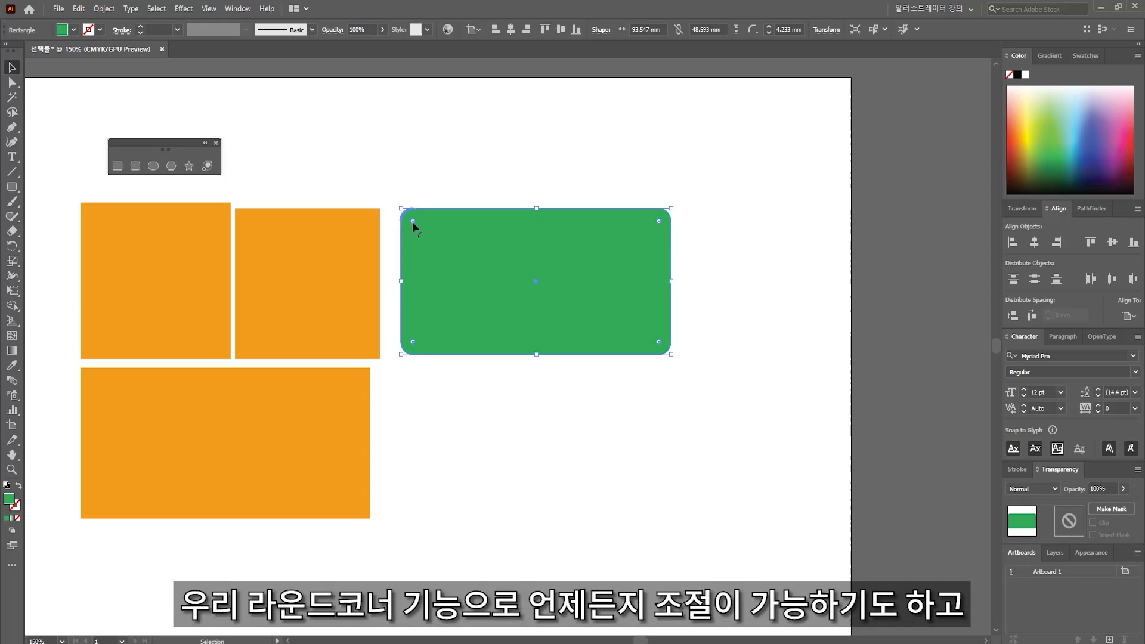
drag(413, 220, 491, 274)
drag(430, 247, 431, 247)
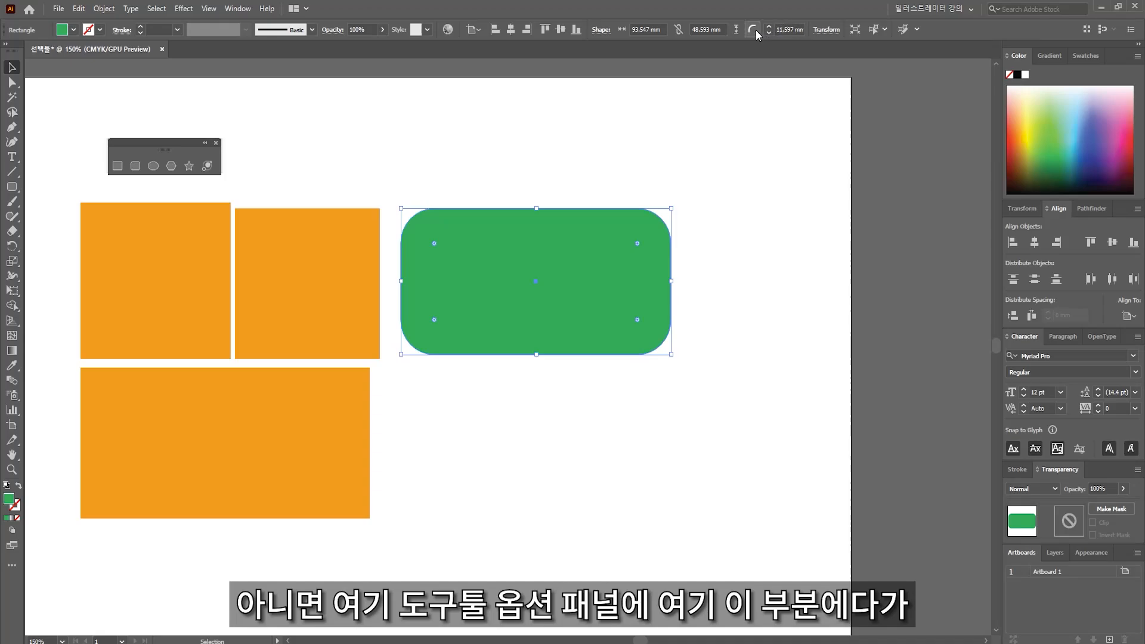
Step: Set the green rounded rectangle's corner radius to exactly 5 mm
click(784, 27)
text(5)
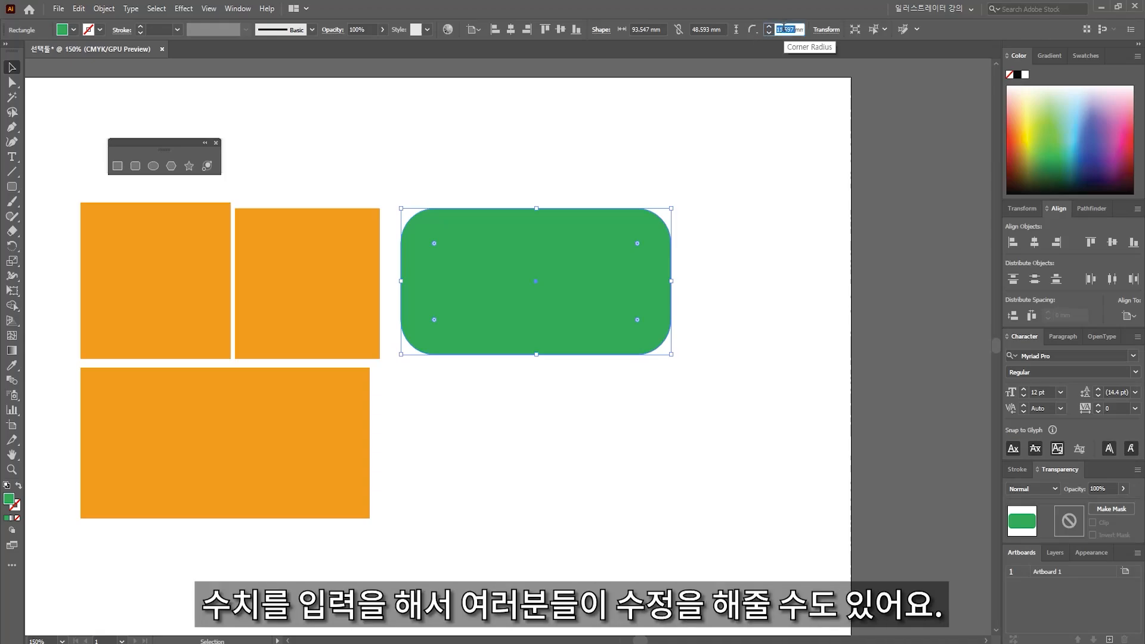
key(Return)
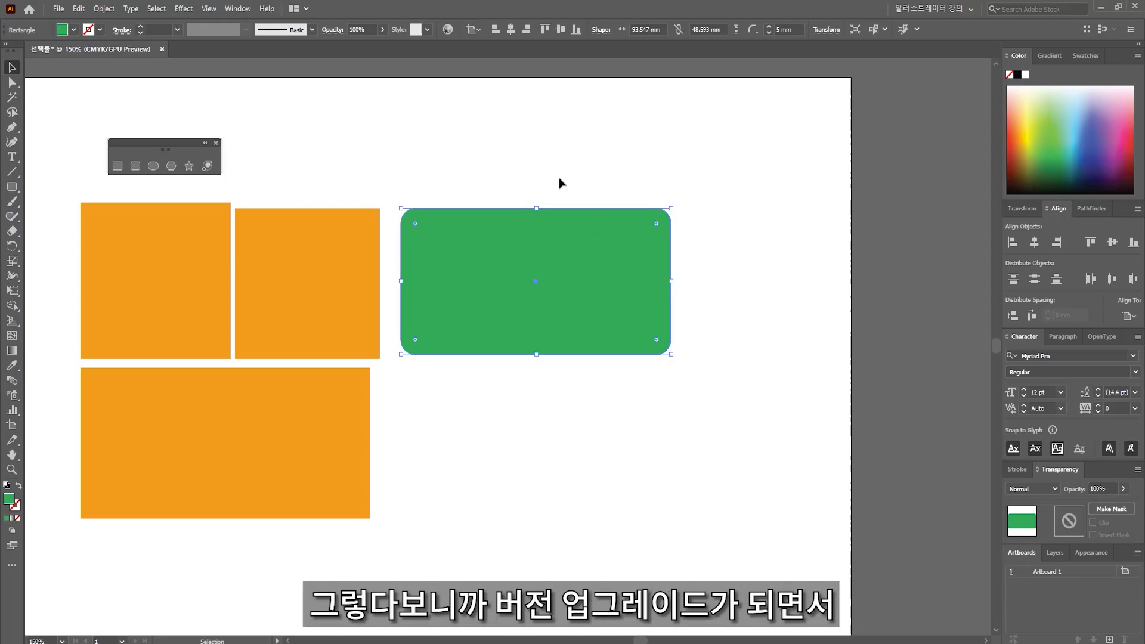
Step: Draw a plain green rectangle about 99 by 48 mm below the green rounded rectangle
click(135, 166)
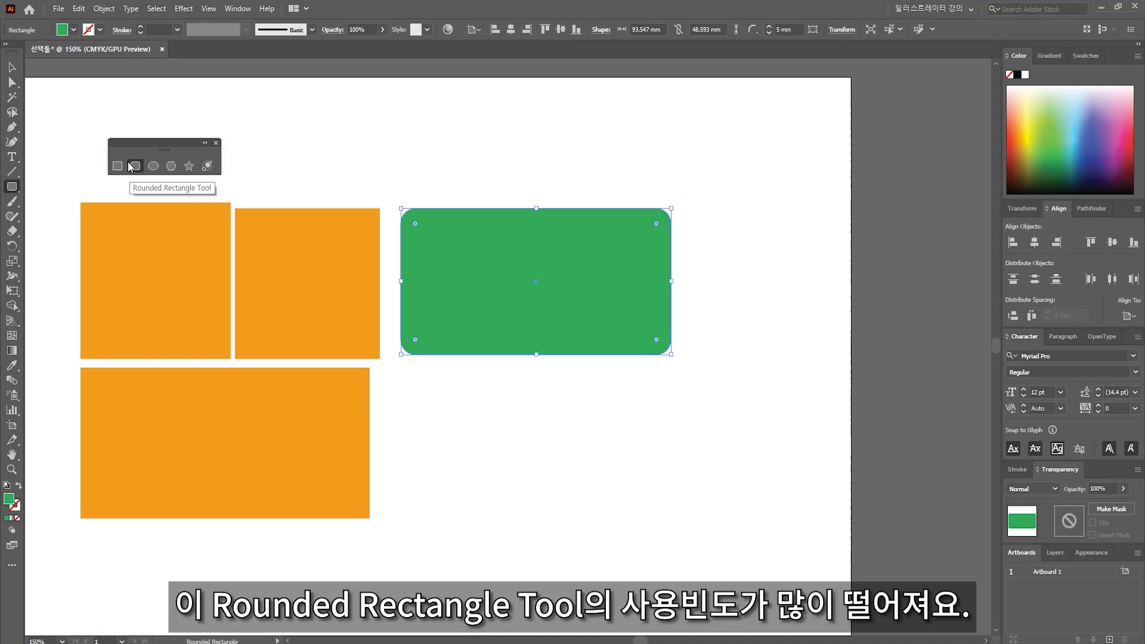
click(117, 166)
drag(398, 368, 681, 506)
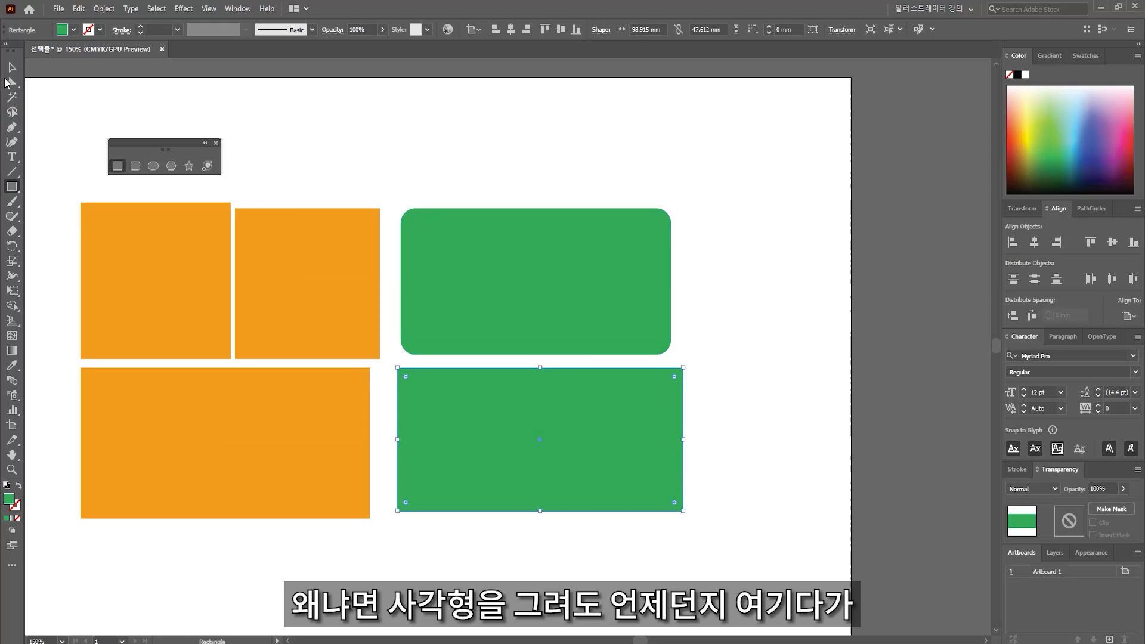
Step: Round the lower green rectangle's corners freehand to about 6 mm and delete that rectangle
click(12, 67)
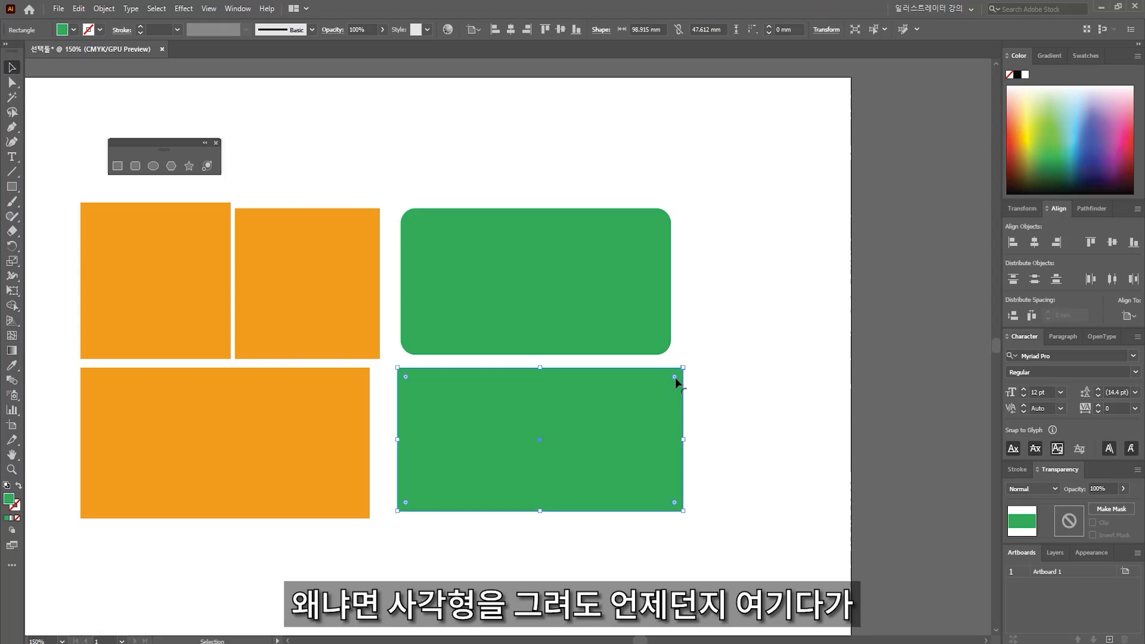
drag(675, 380, 661, 379)
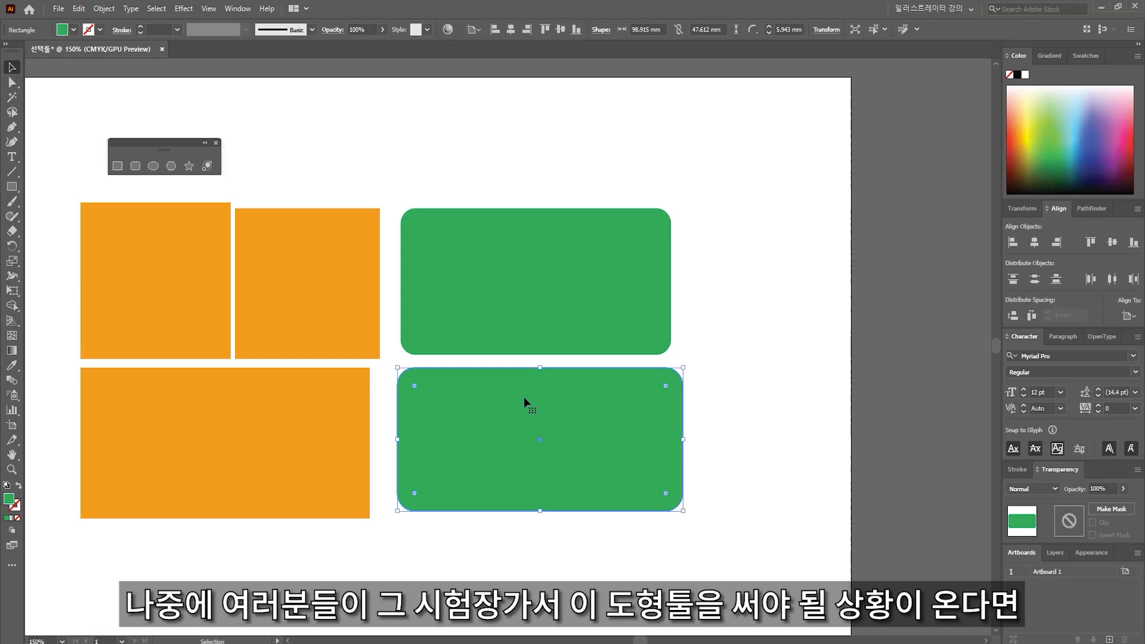
key(Delete)
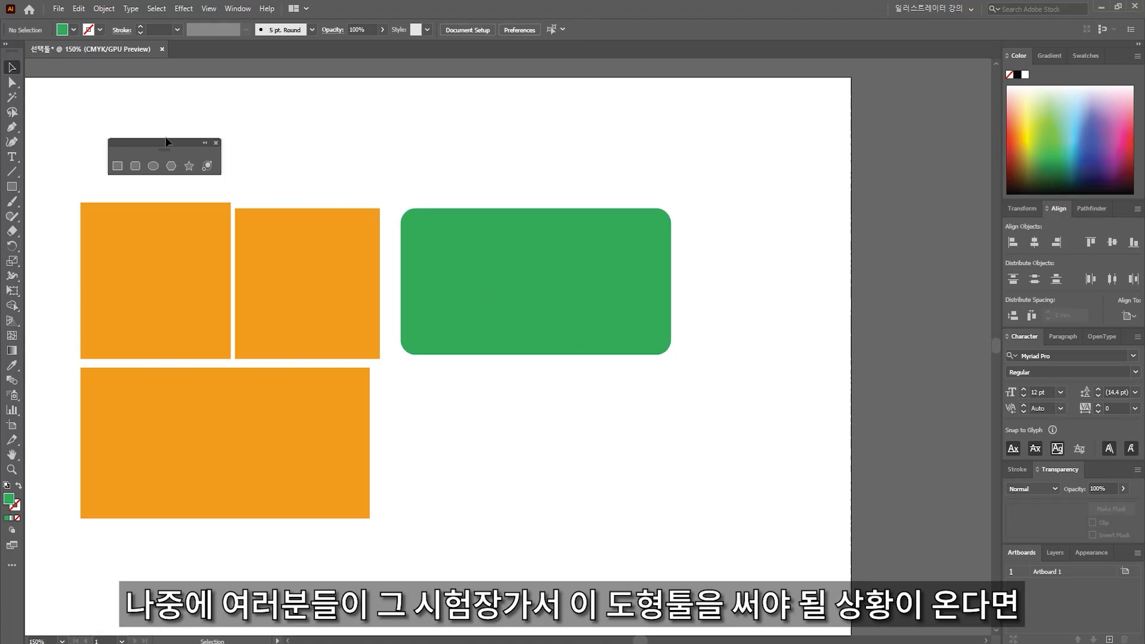
Step: Create a 98.915 by 47.612 mm rounded rectangle with a 2 mm corner radius below the green one and deselect it
click(135, 166)
click(415, 376)
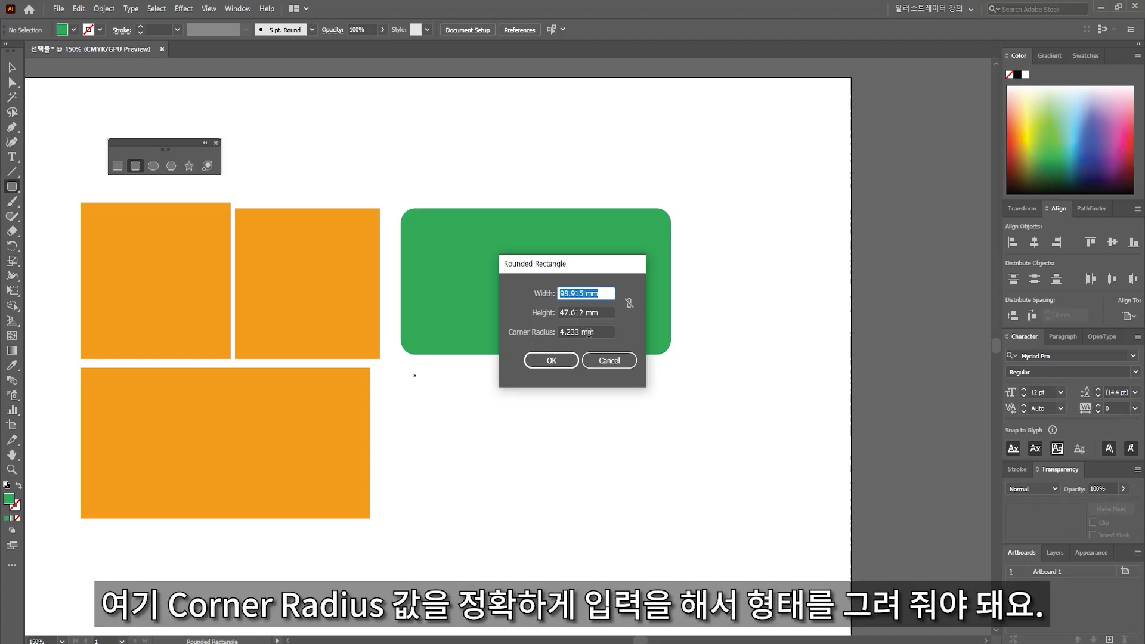
key(Tab)
key(Tab)
text(2)
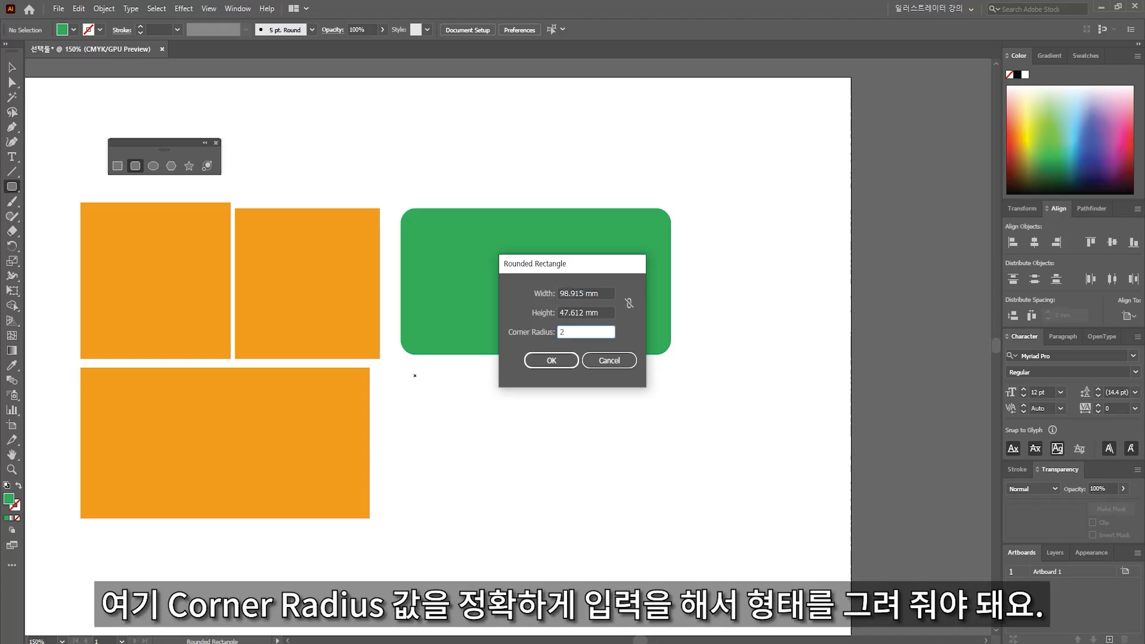
key(Return)
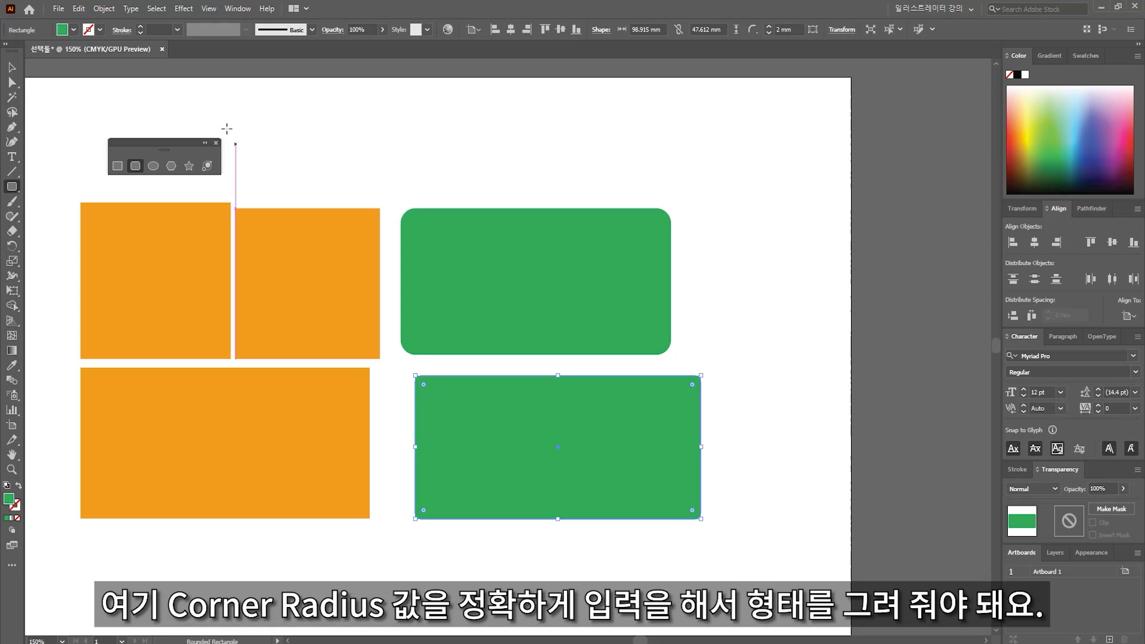
click(12, 67)
click(520, 200)
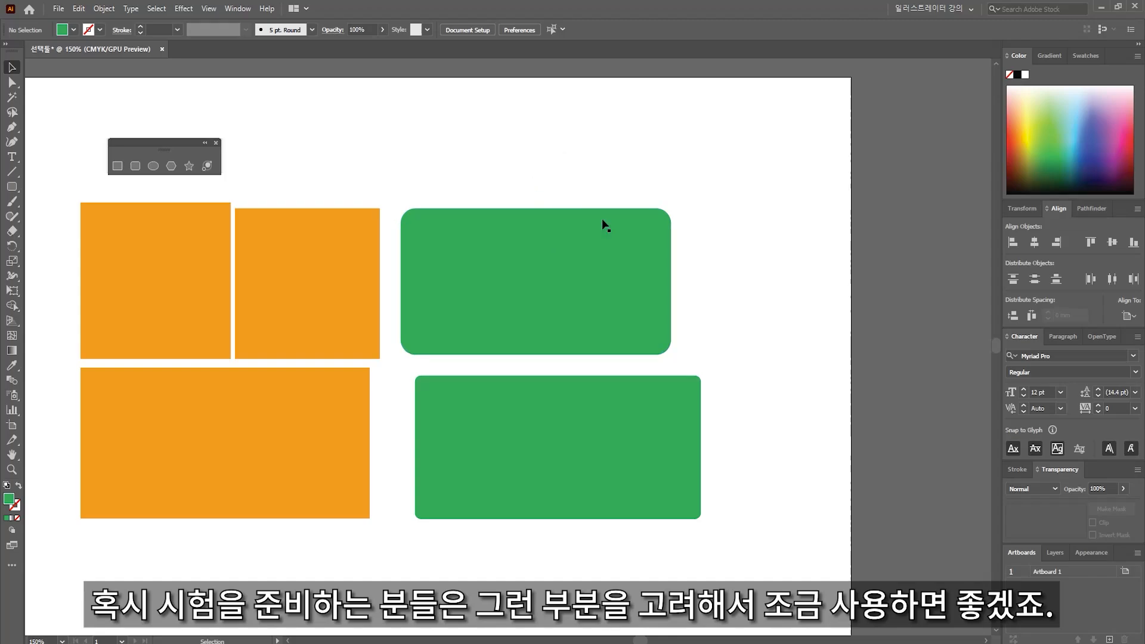
Step: Move the lower green rounded rectangle slightly left, closer to the orange rectangle, and clear the selection
click(614, 266)
key(space)
drag(539, 422, 521, 422)
key(space)
drag(621, 513, 663, 538)
mouse_move(750, 551)
mouse_down()
mouse_move(471, 280)
mouse_move(253, 256)
mouse_up()
click(406, 417)
Step: Set the fill colour to magenta and draw a perfect circle about 82 mm across below the orange rectangle
key(space)
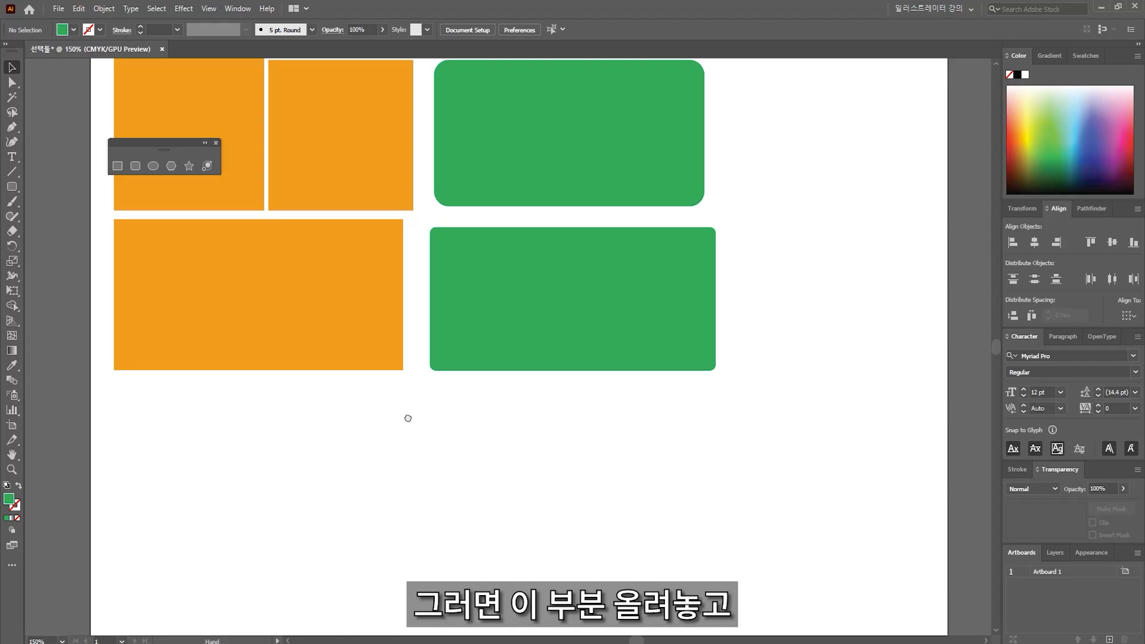
drag(406, 416, 431, 301)
click(89, 30)
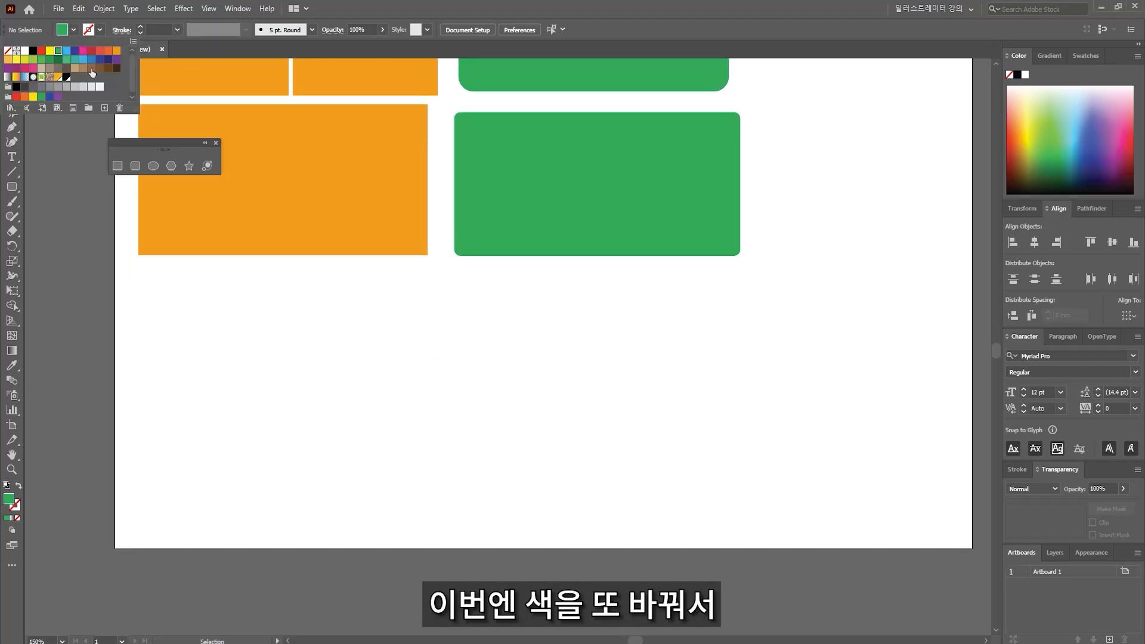
click(98, 50)
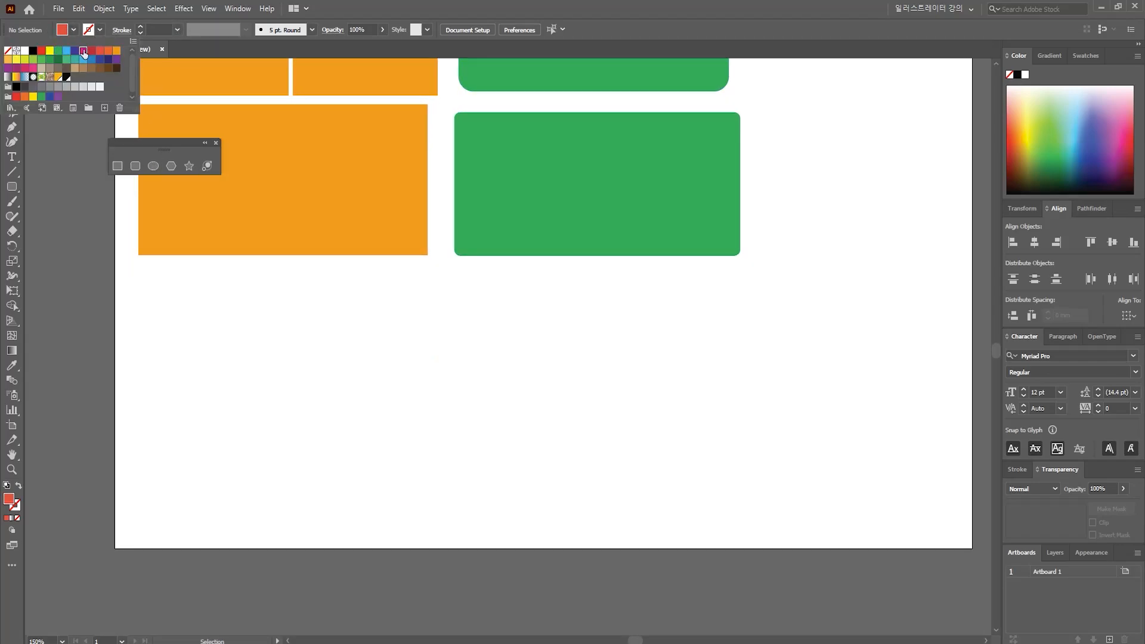
click(83, 52)
click(161, 164)
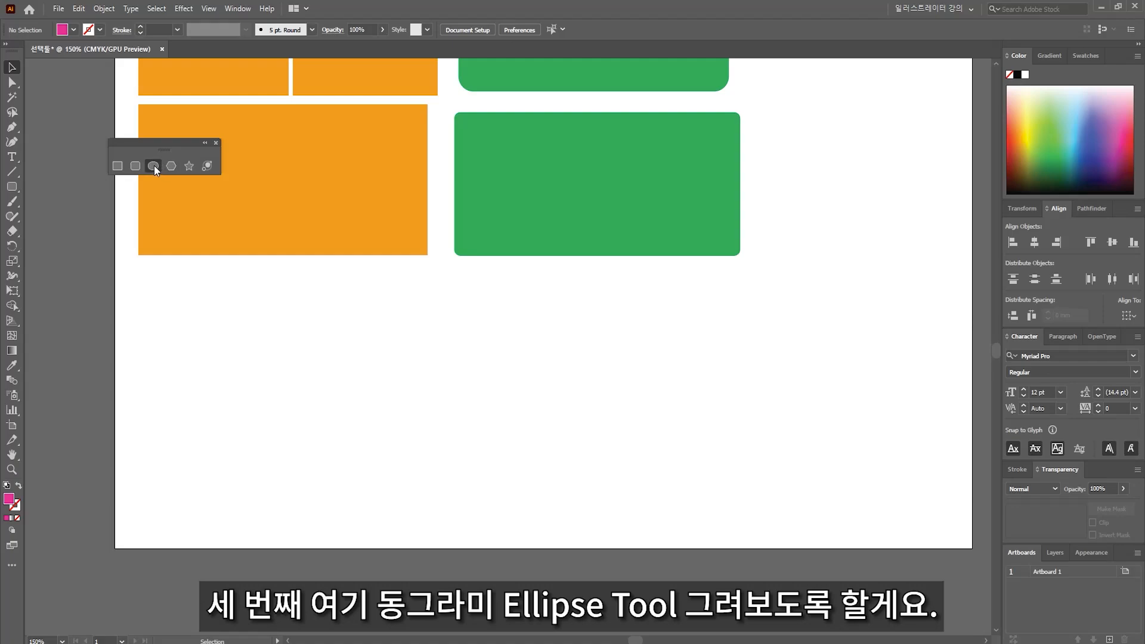
click(154, 166)
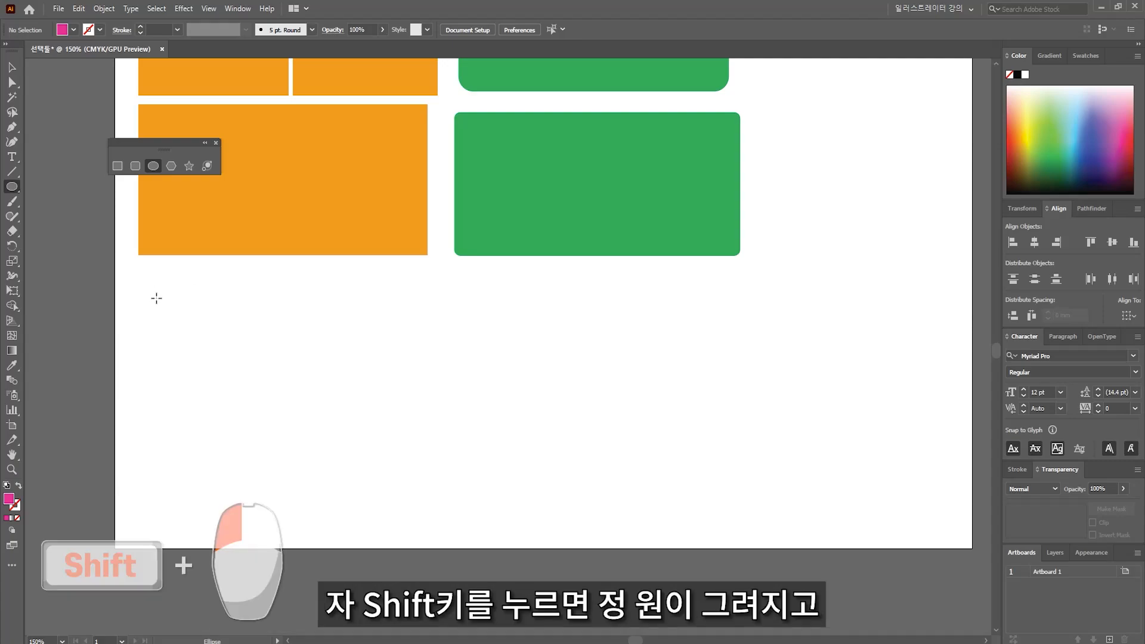
drag(151, 289, 386, 517)
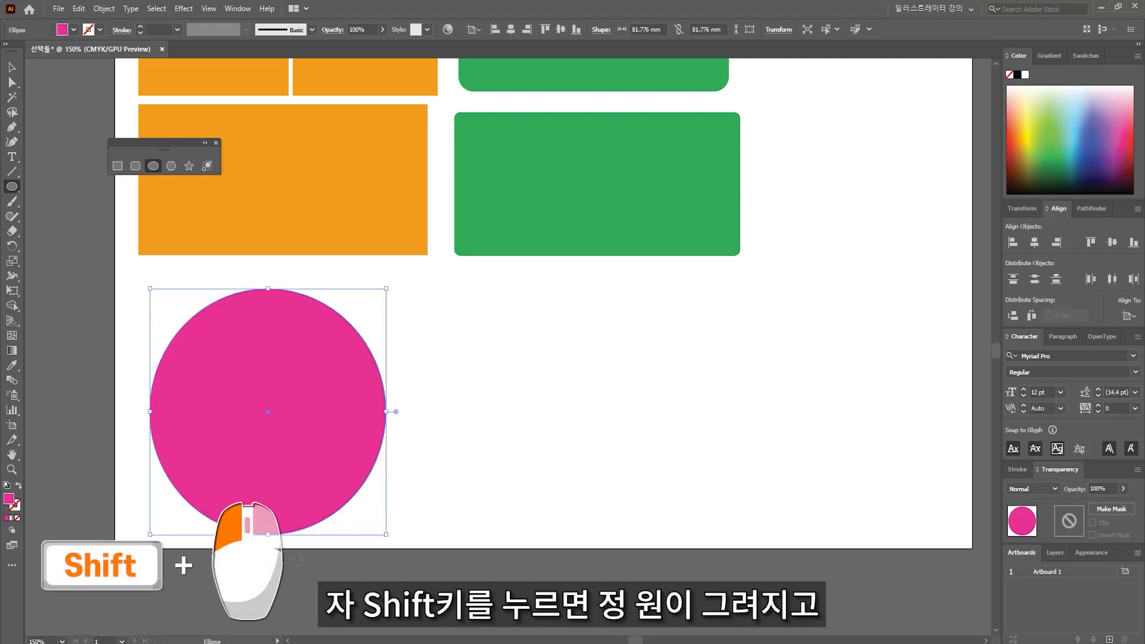
Step: Draw a wide ellipse right of the circle and a tall one about 44 by 76 mm beside it
drag(449, 288, 741, 516)
drag(787, 281, 914, 508)
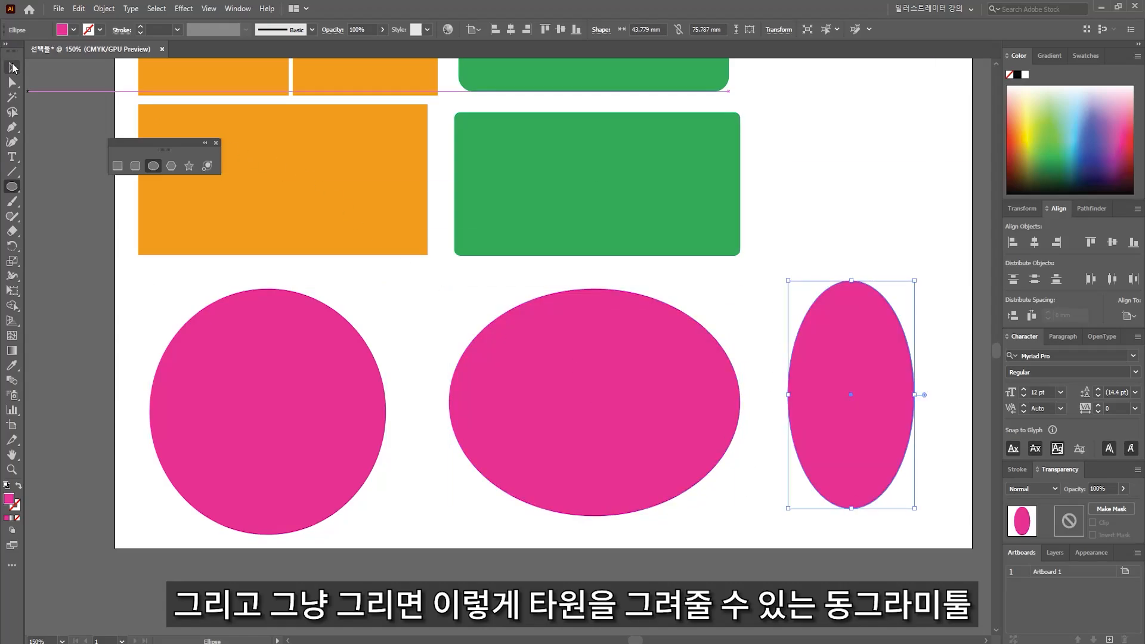
click(12, 69)
scroll(639, 340, right, 5)
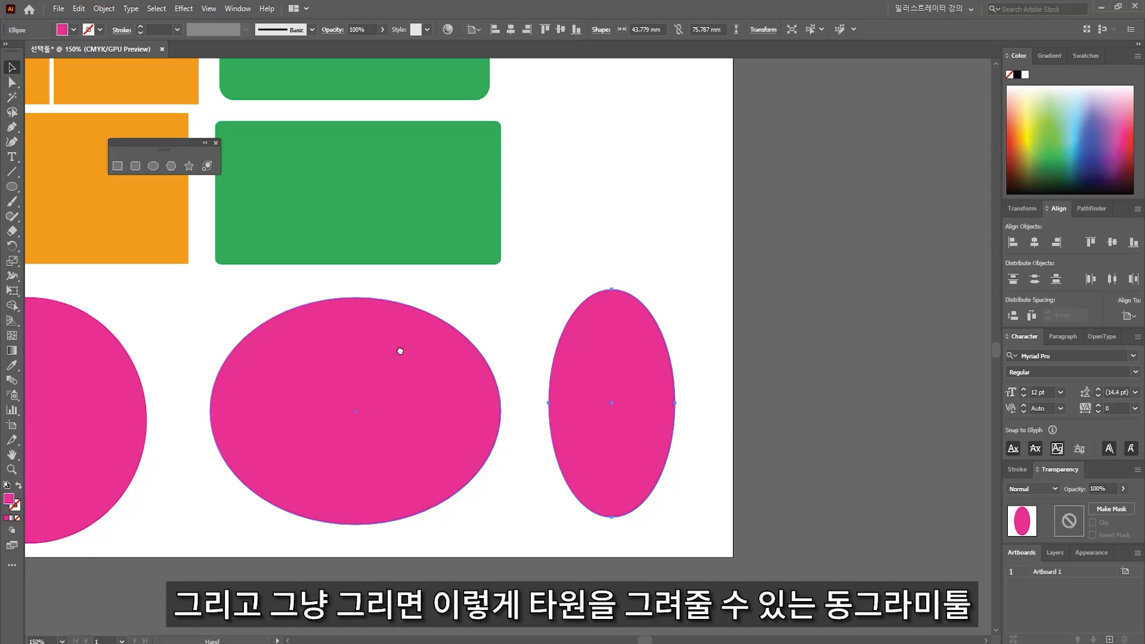
click(153, 166)
click(255, 291)
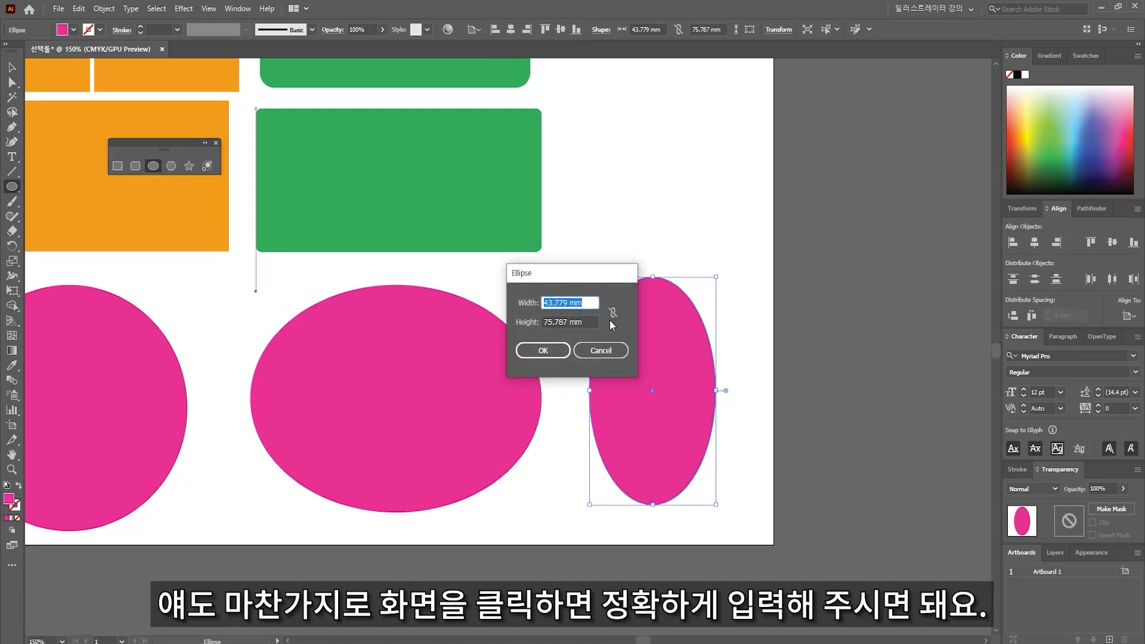
click(611, 353)
click(13, 64)
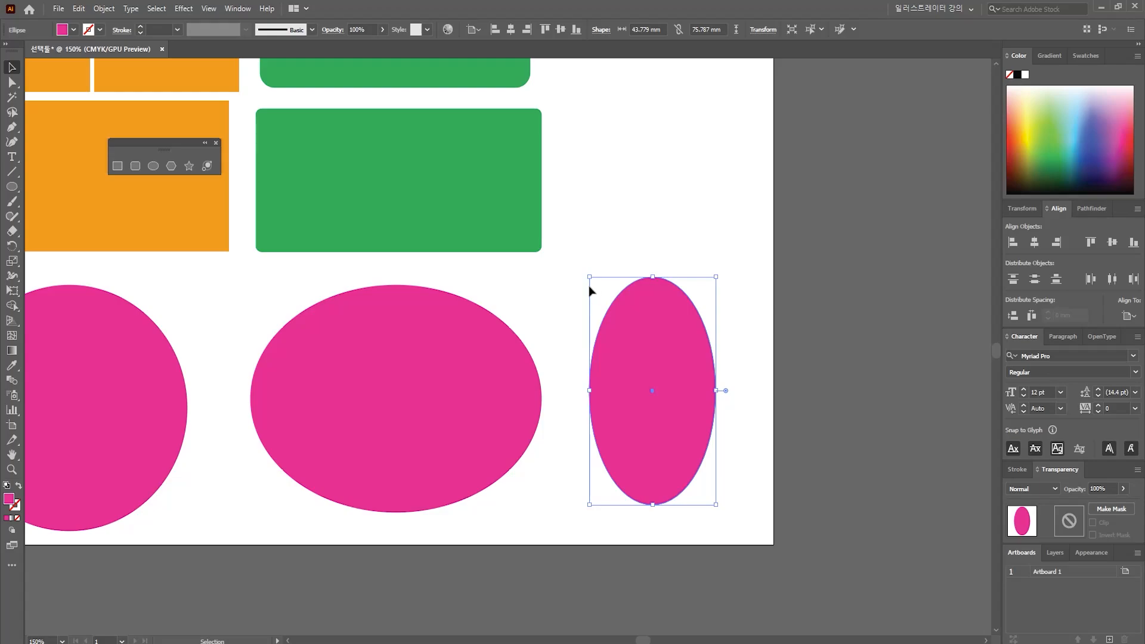
click(564, 272)
Step: Scale all shapes together proportionally to about 40% of their size towards the artboard's upper-left corner, and deselect them
scroll(564, 273, down, 1)
drag(588, 256, 585, 355)
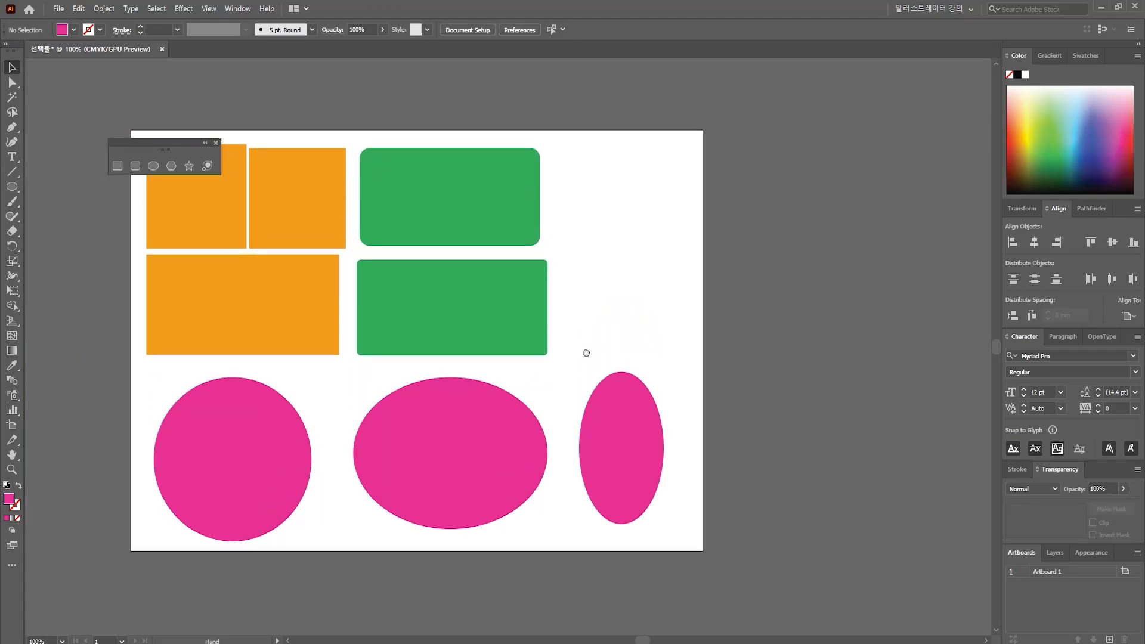
key(ctrl+a)
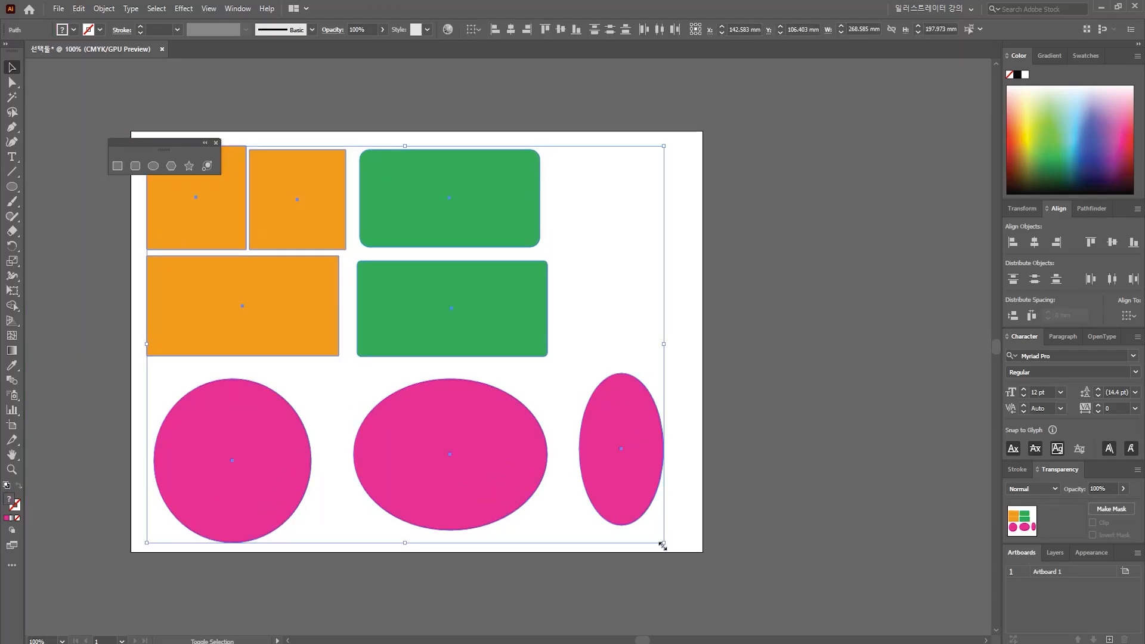
drag(662, 546, 345, 348)
click(345, 348)
Step: Set the fill colour to yellow and draw a hexagon about 73 by 63 mm below the magenta circle and wide ellipse
scroll(296, 340, up, 1)
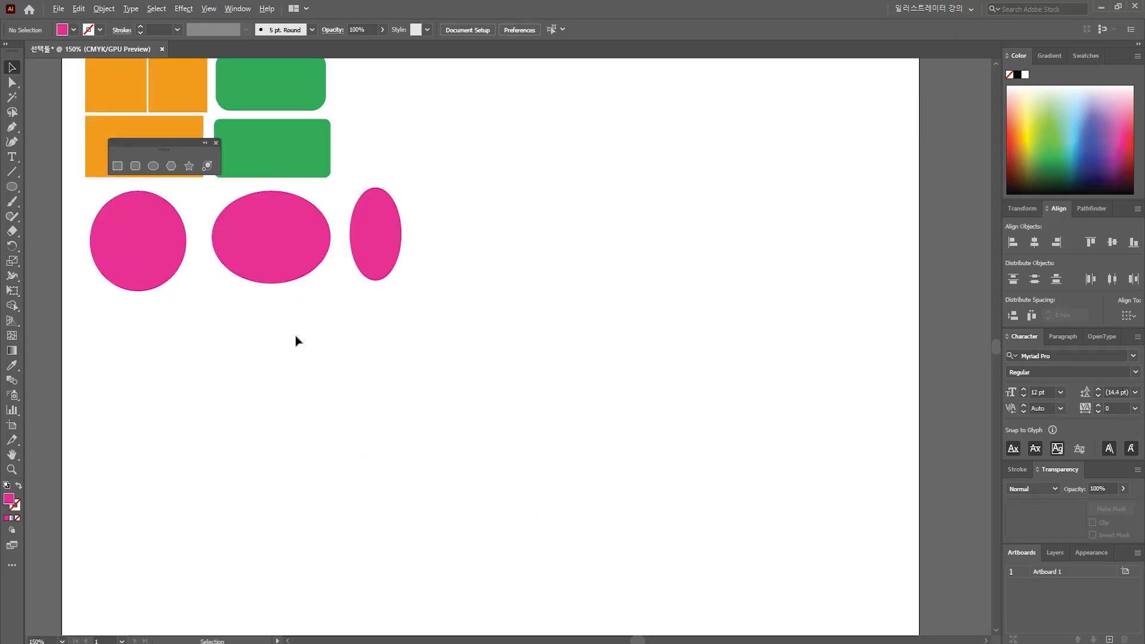
scroll(312, 276, down, 1)
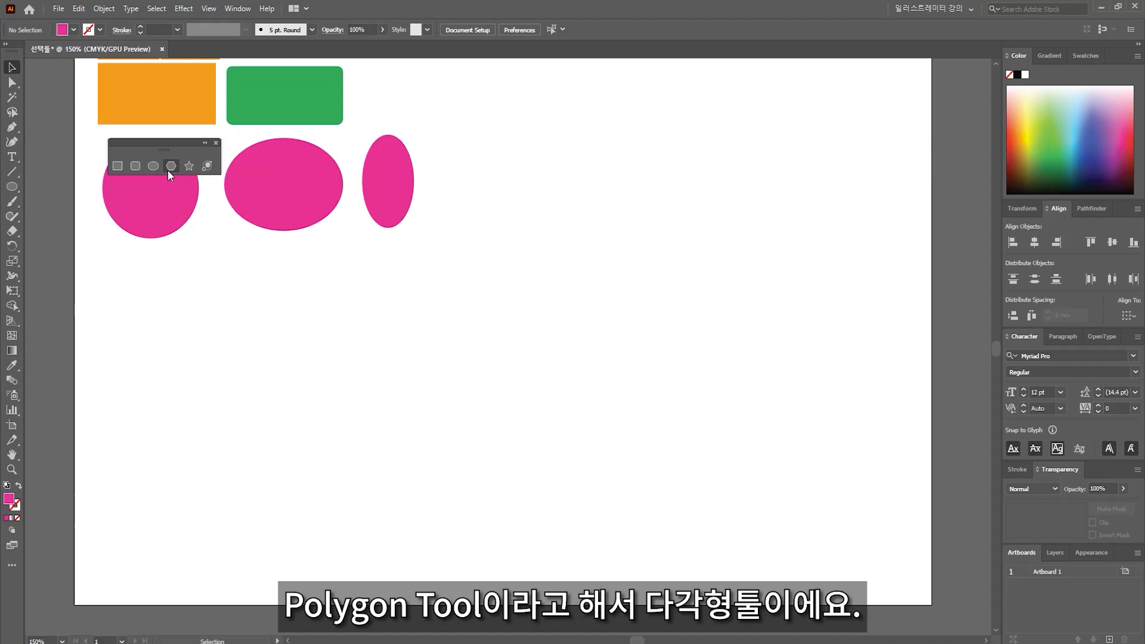
click(170, 166)
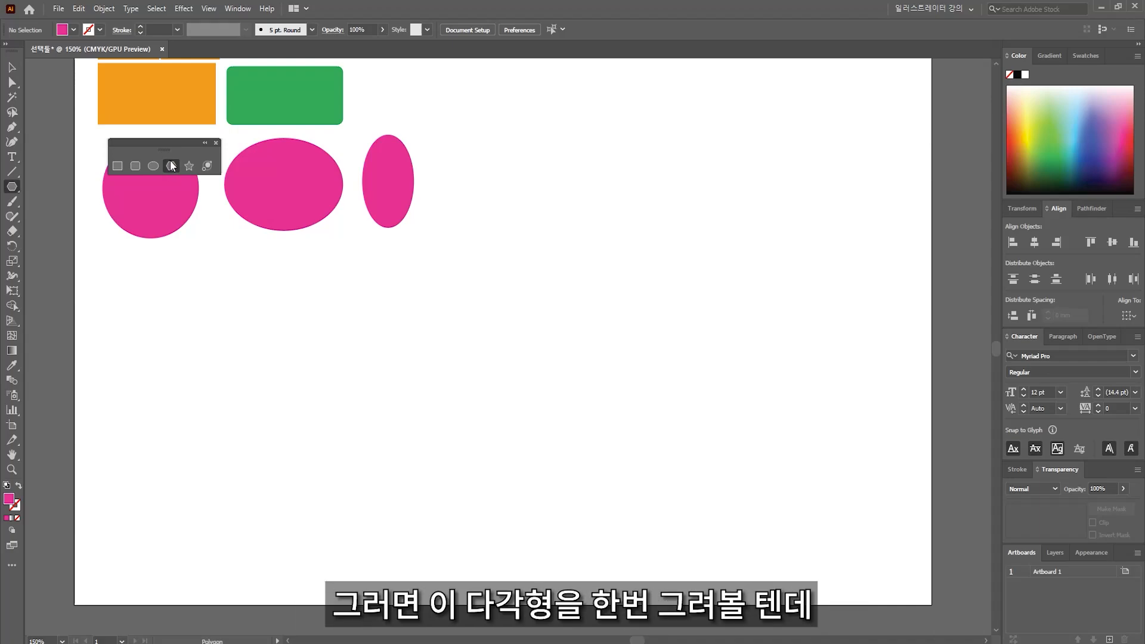
click(74, 30)
click(42, 59)
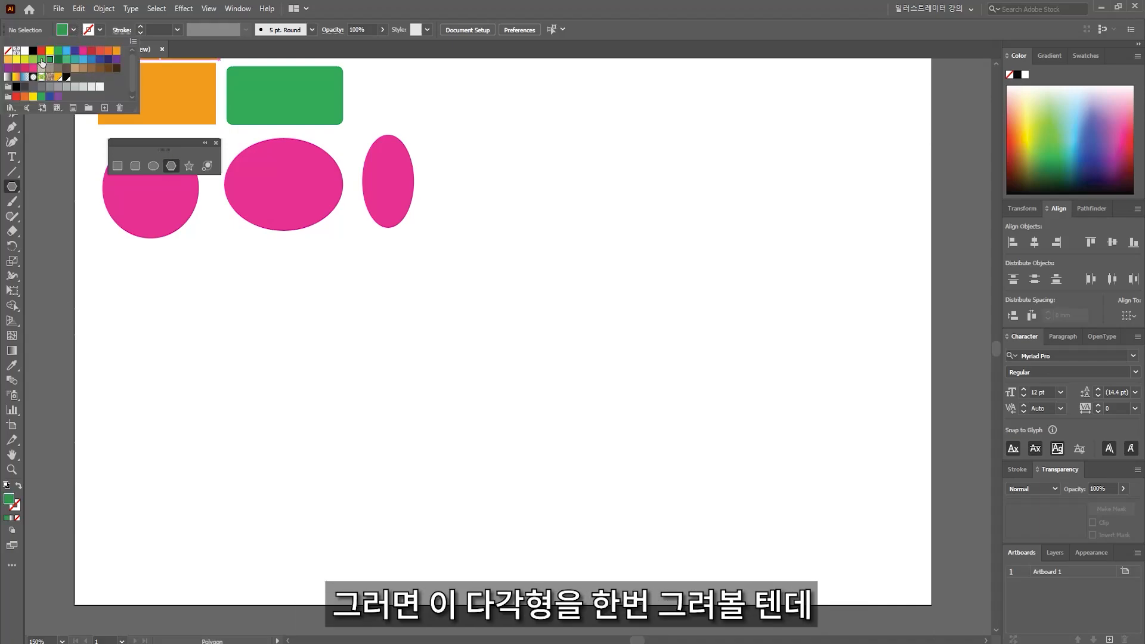
click(49, 51)
click(153, 332)
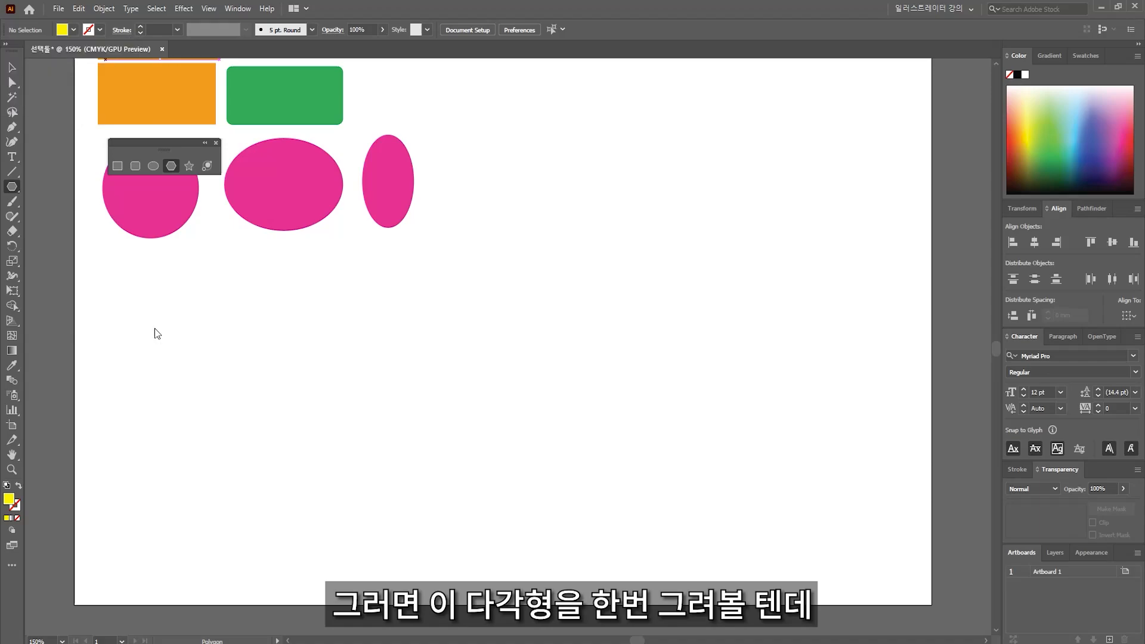
drag(135, 304, 191, 338)
key(ctrl+z)
drag(253, 373, 345, 425)
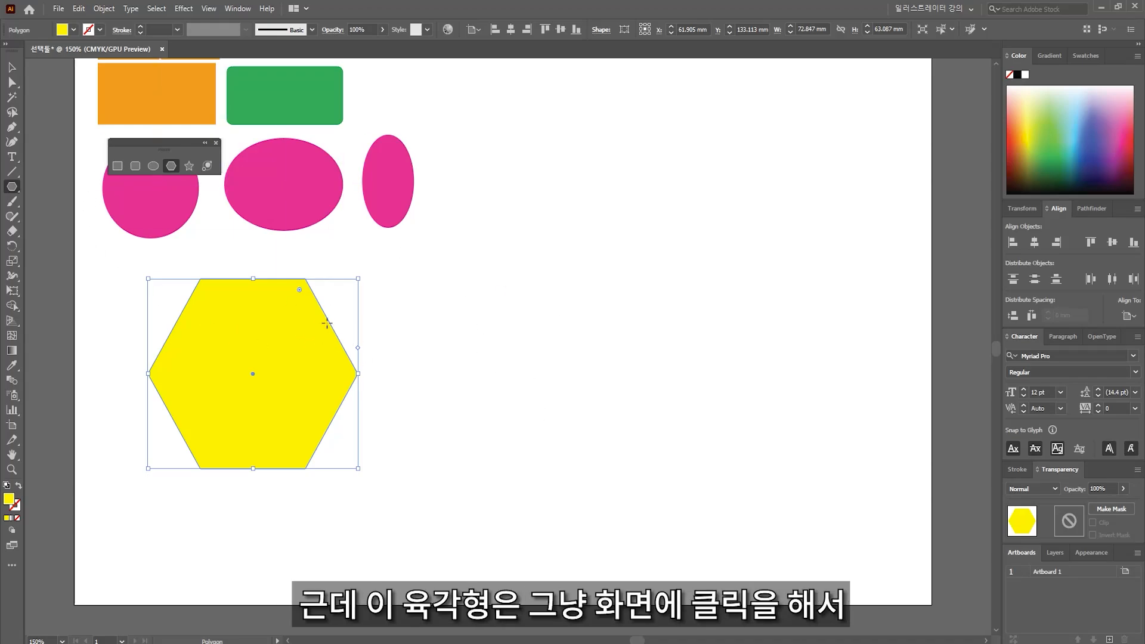
Step: Create a 3-sided polygon with a 36.424 mm radius and place it to the right of the hexagon
click(414, 285)
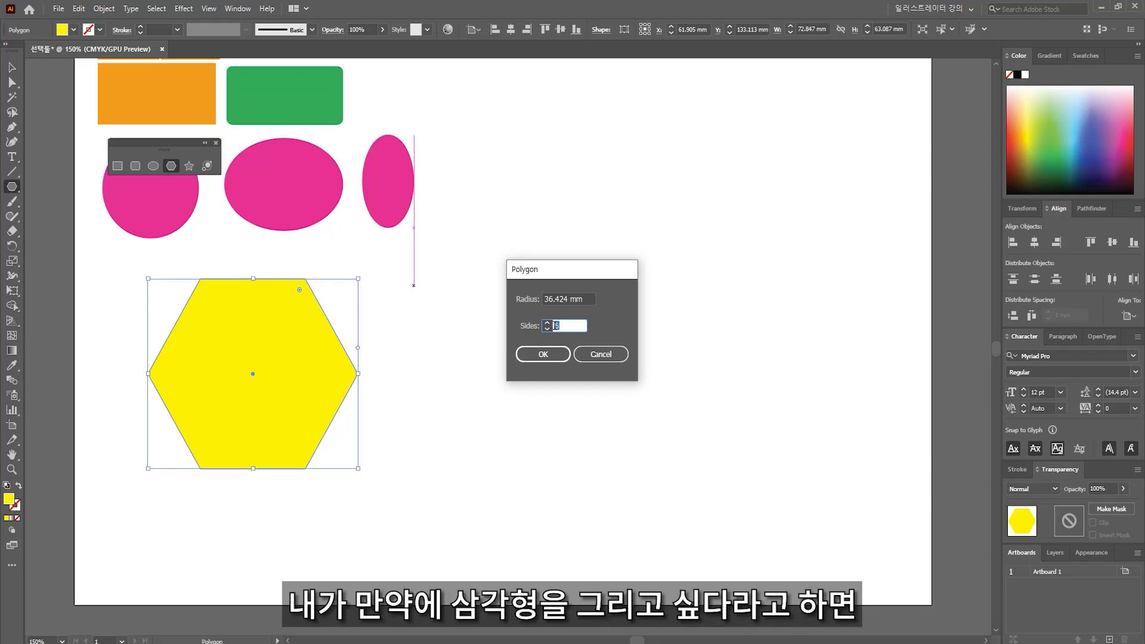
key(Return)
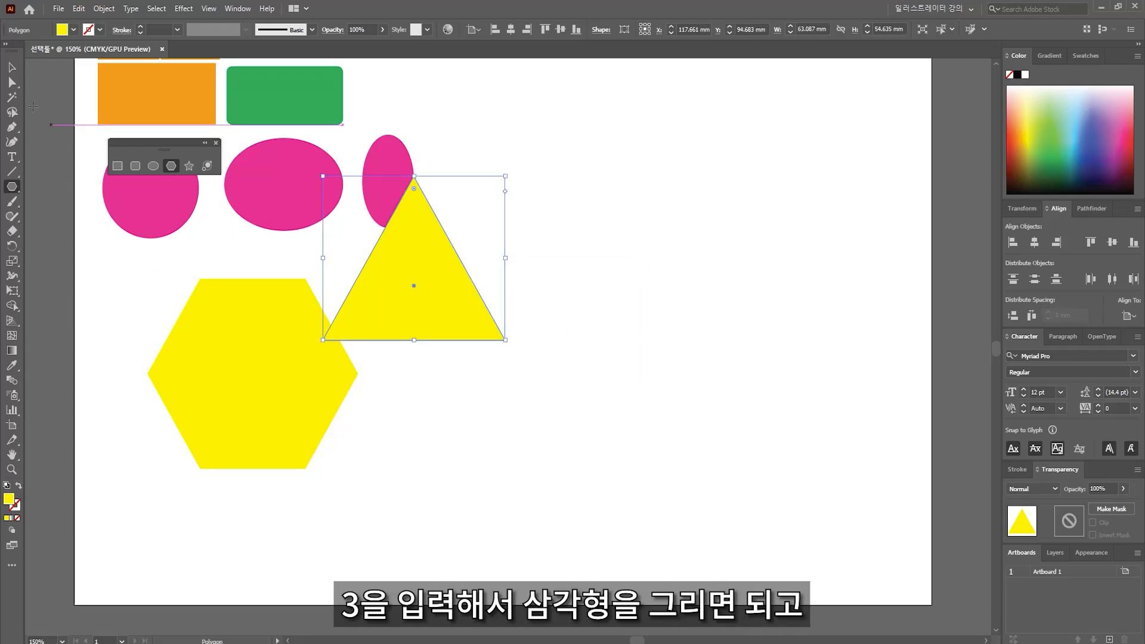
key(v)
drag(448, 298, 508, 424)
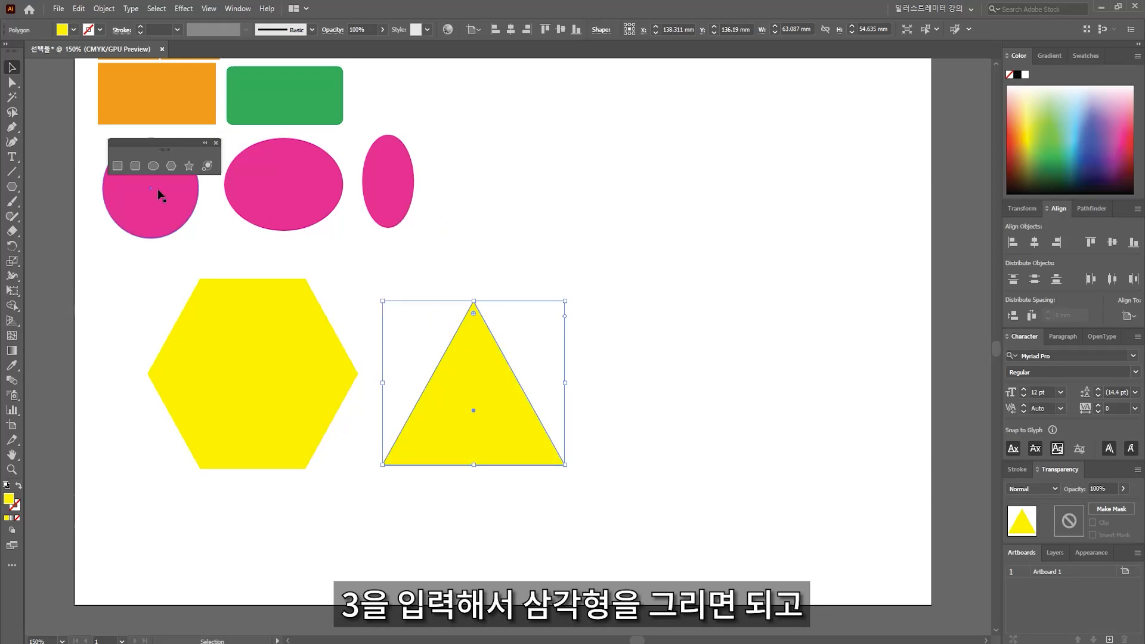
Step: Create a 12-sided polygon with a 36.424 mm radius and place it to the right of the triangle
click(171, 166)
click(668, 325)
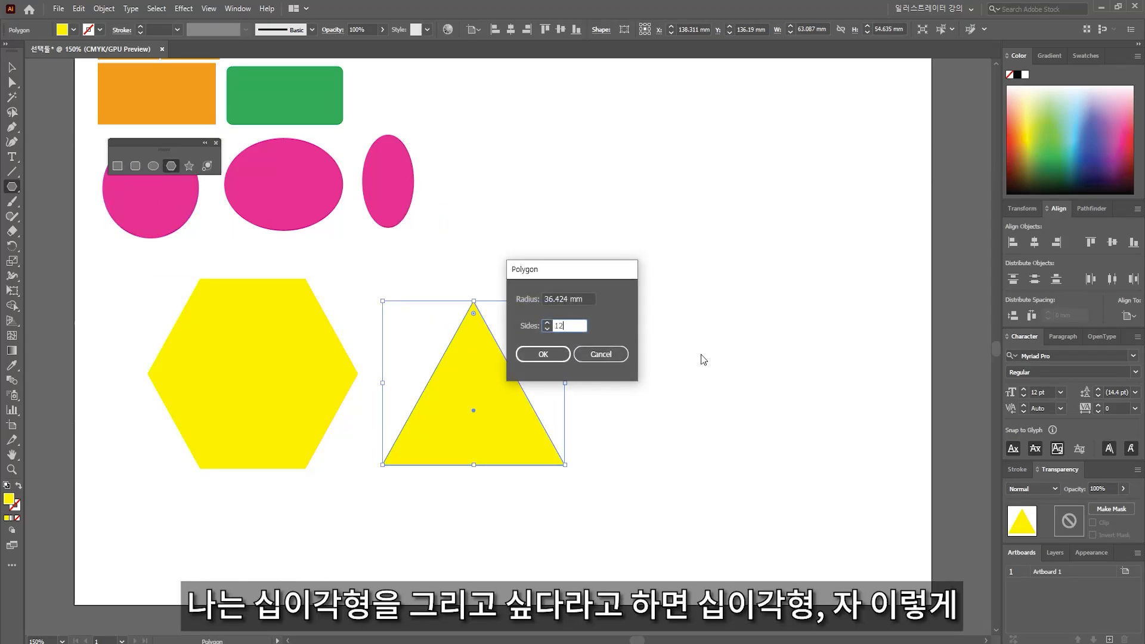
click(543, 354)
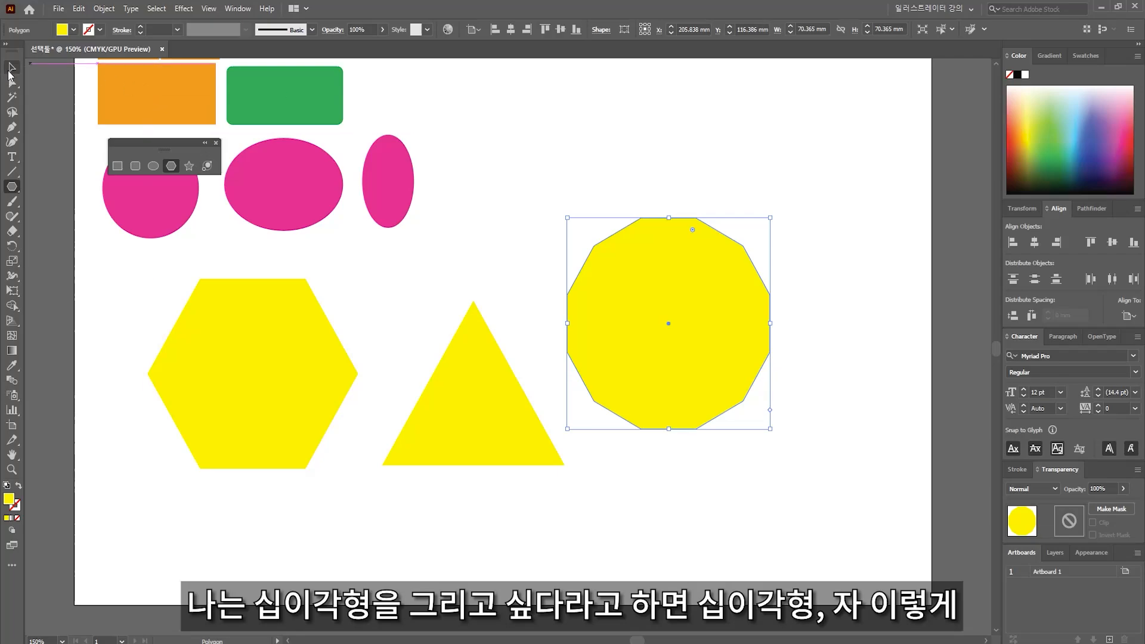
click(11, 68)
drag(706, 340, 718, 377)
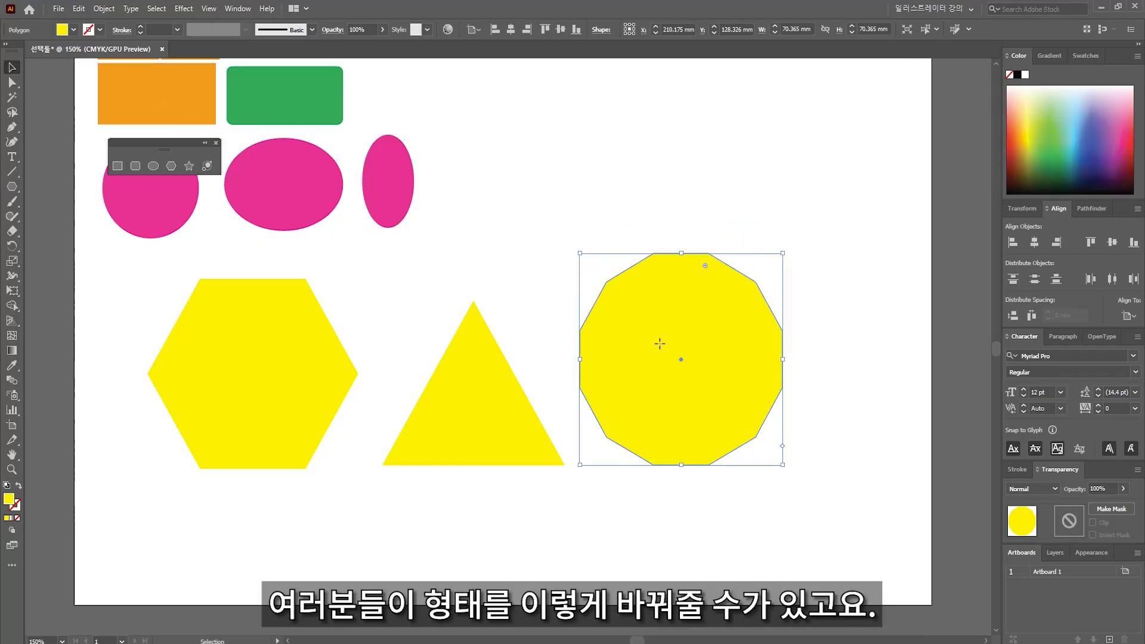
drag(654, 340, 651, 340)
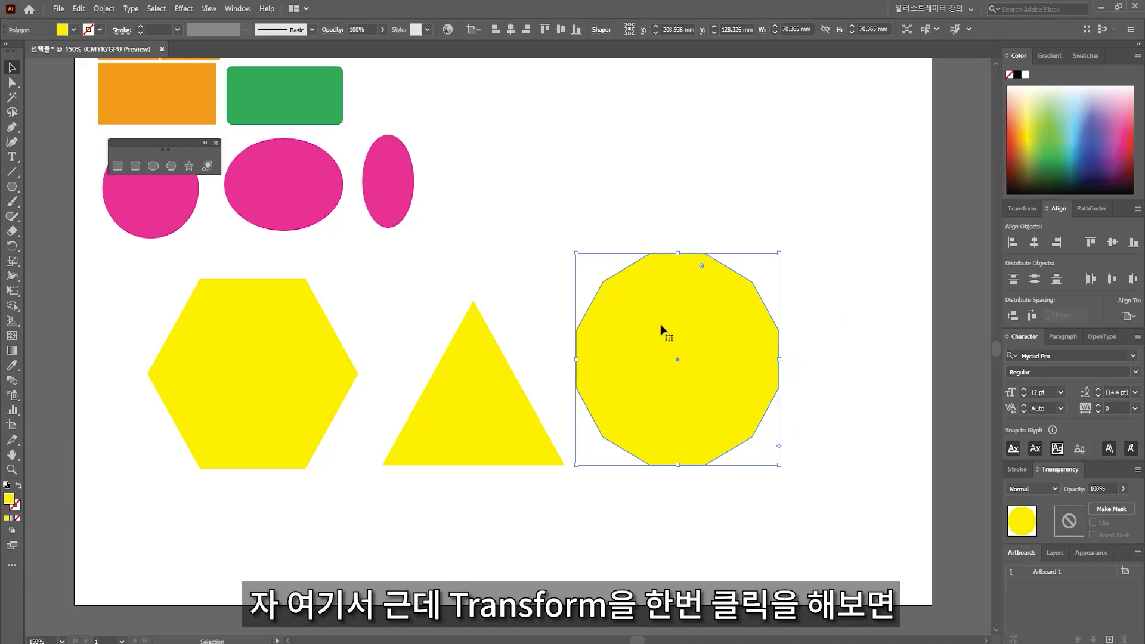
Step: Float the Transform panel beside the twelve-sided polygon and compare the Polygon Properties of all three yellow polygons
click(1023, 209)
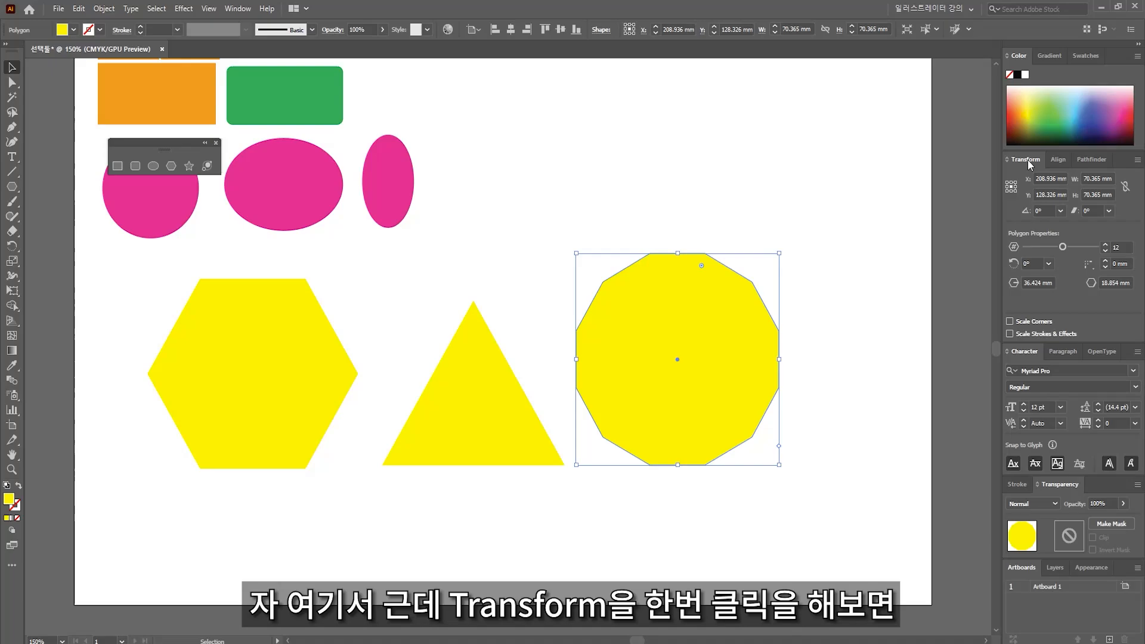
drag(1026, 160, 853, 225)
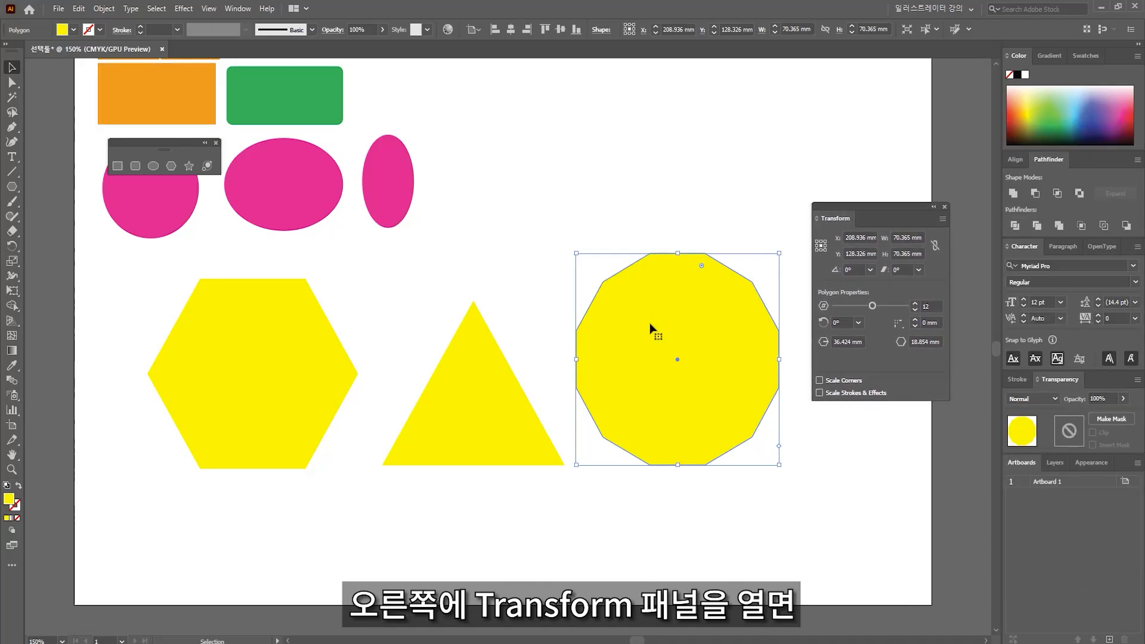
click(325, 334)
click(456, 382)
click(301, 360)
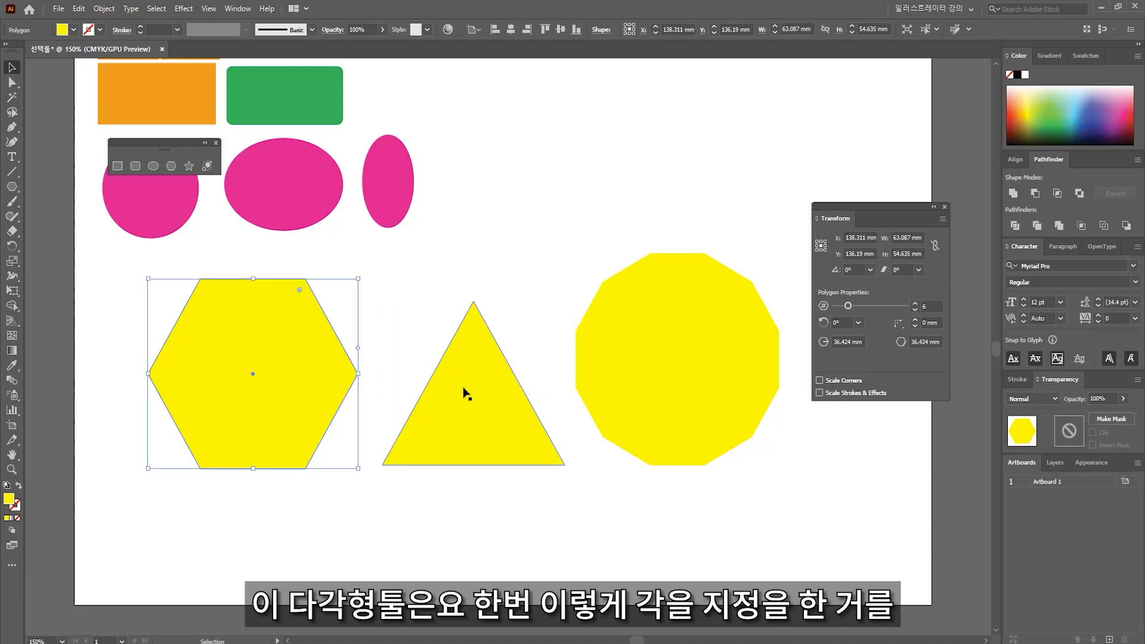
click(465, 391)
click(621, 360)
click(215, 304)
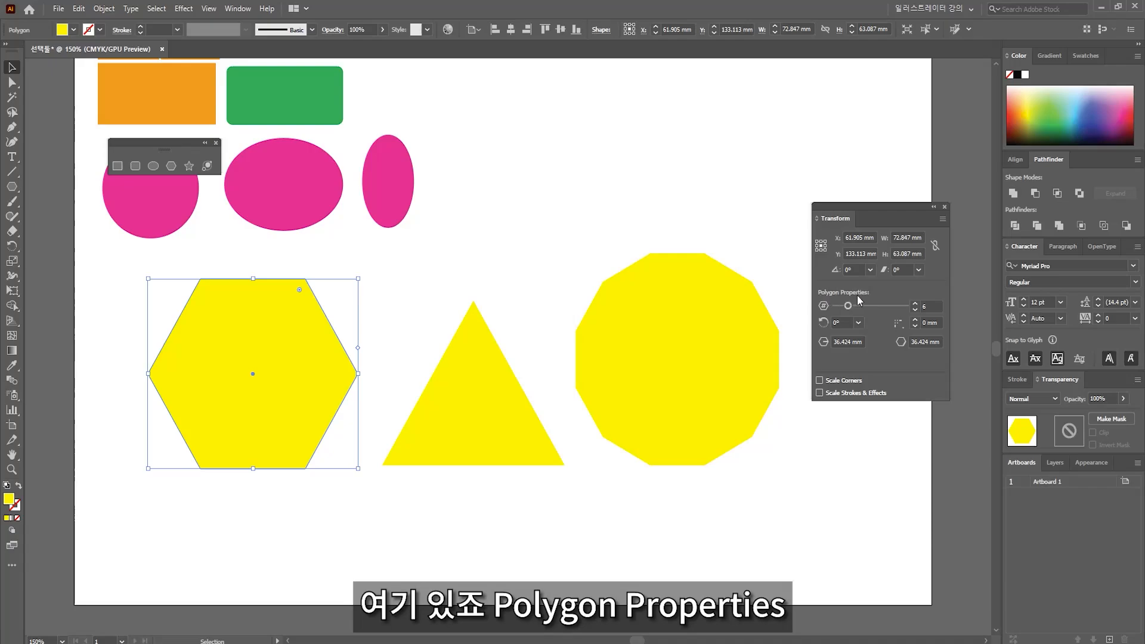
Step: Change the hexagon to 7 sides and the twelve-sided polygon to 15 sides, and shift the Transform panel clear of the shapes
drag(850, 305, 884, 306)
click(499, 365)
click(718, 345)
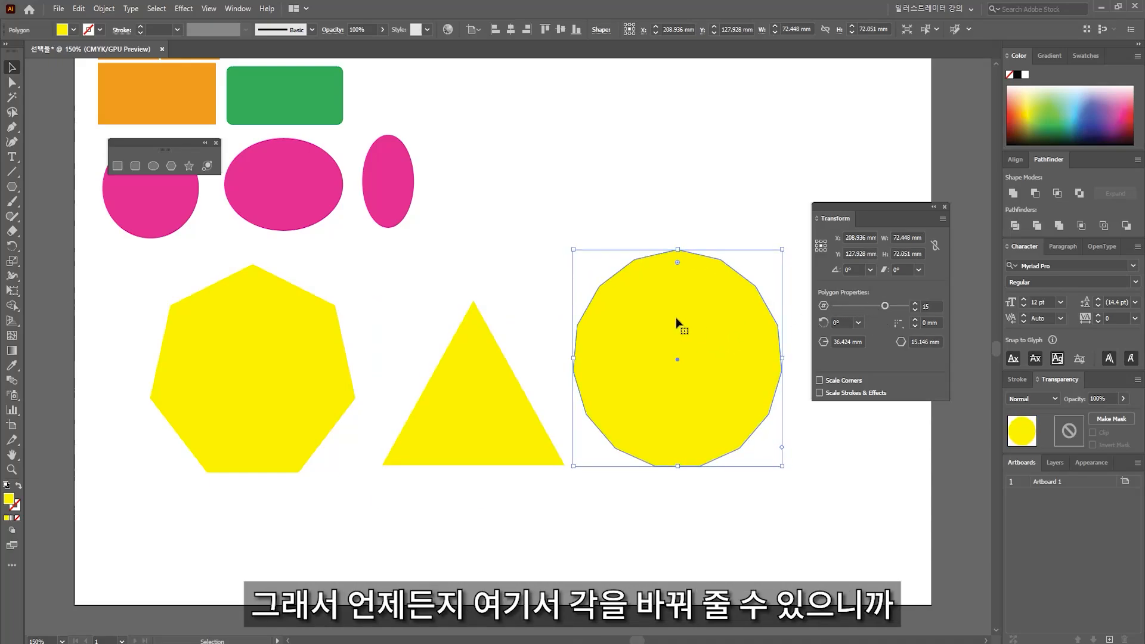
drag(860, 206, 877, 223)
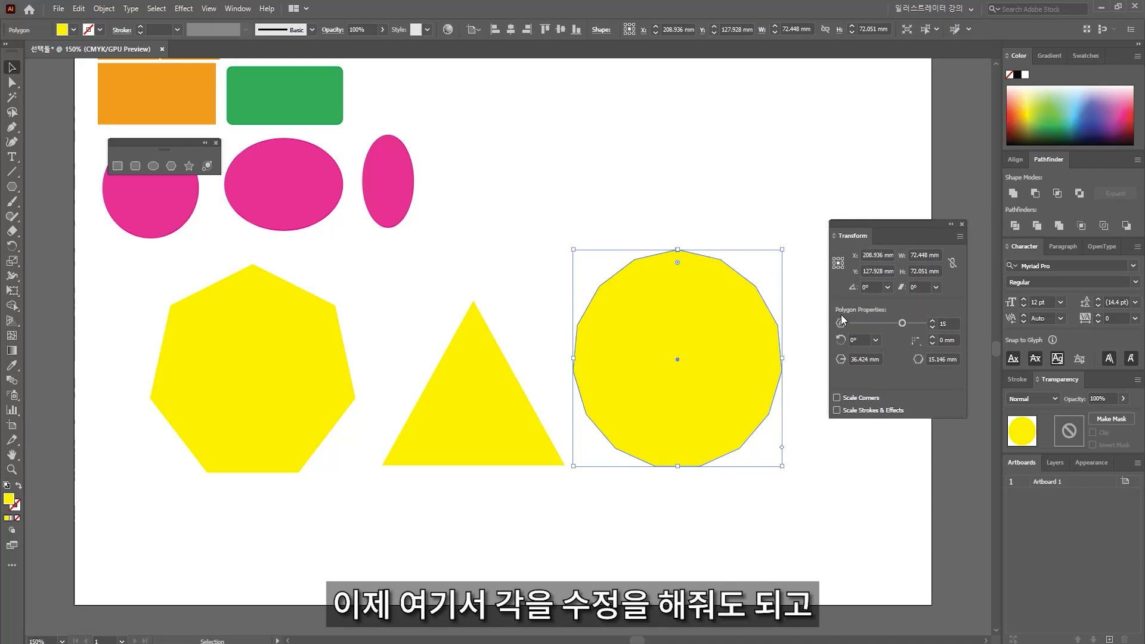
click(177, 171)
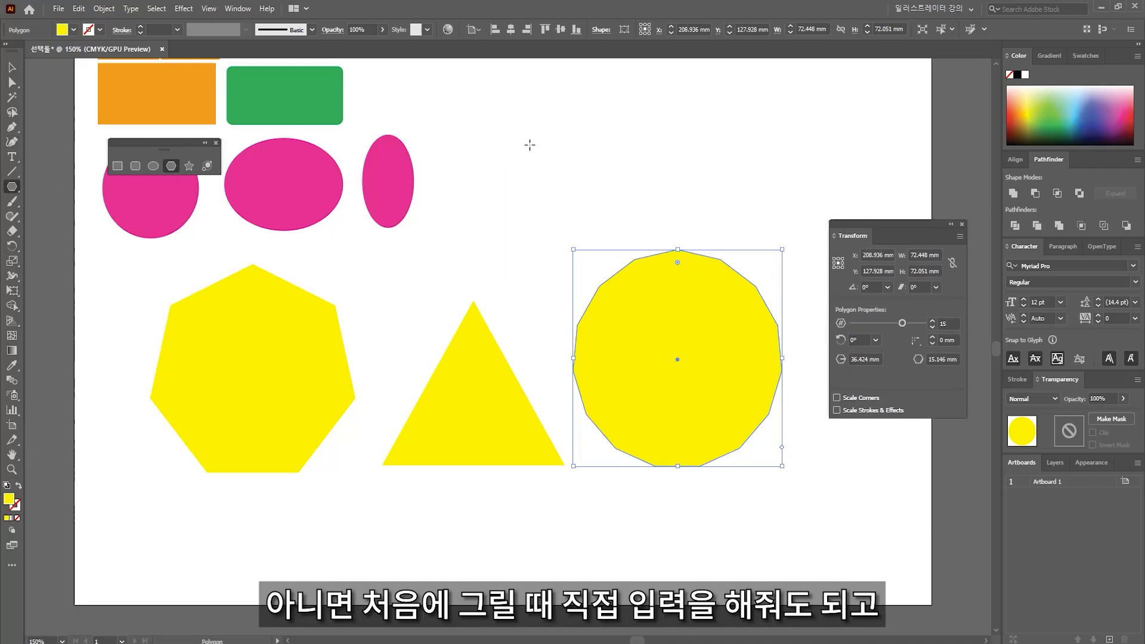
click(530, 145)
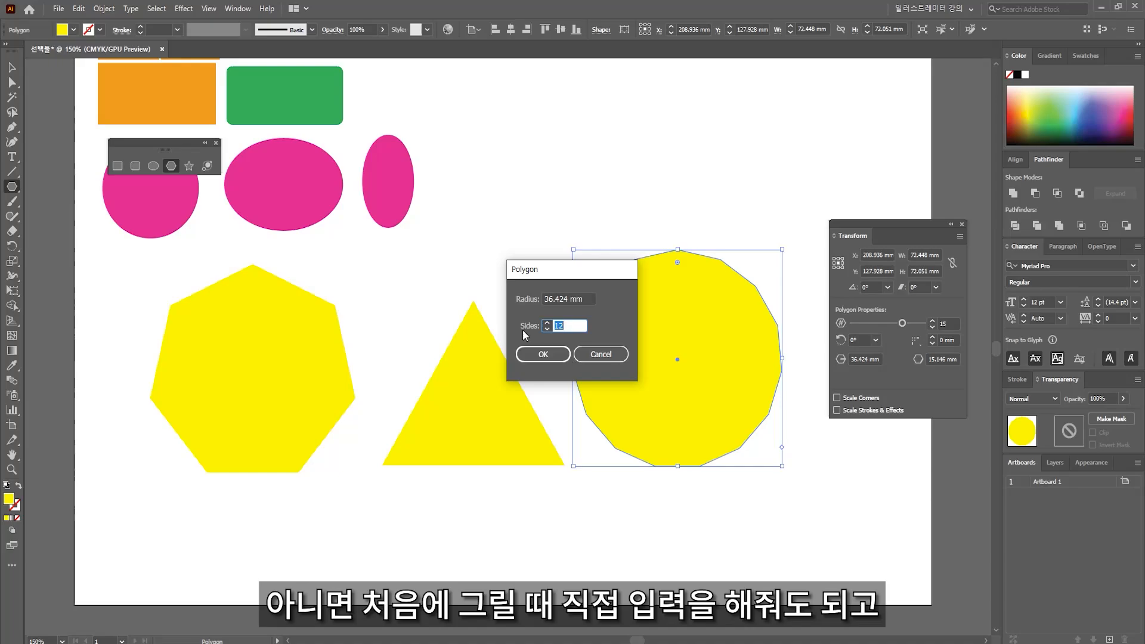
drag(628, 278, 537, 264)
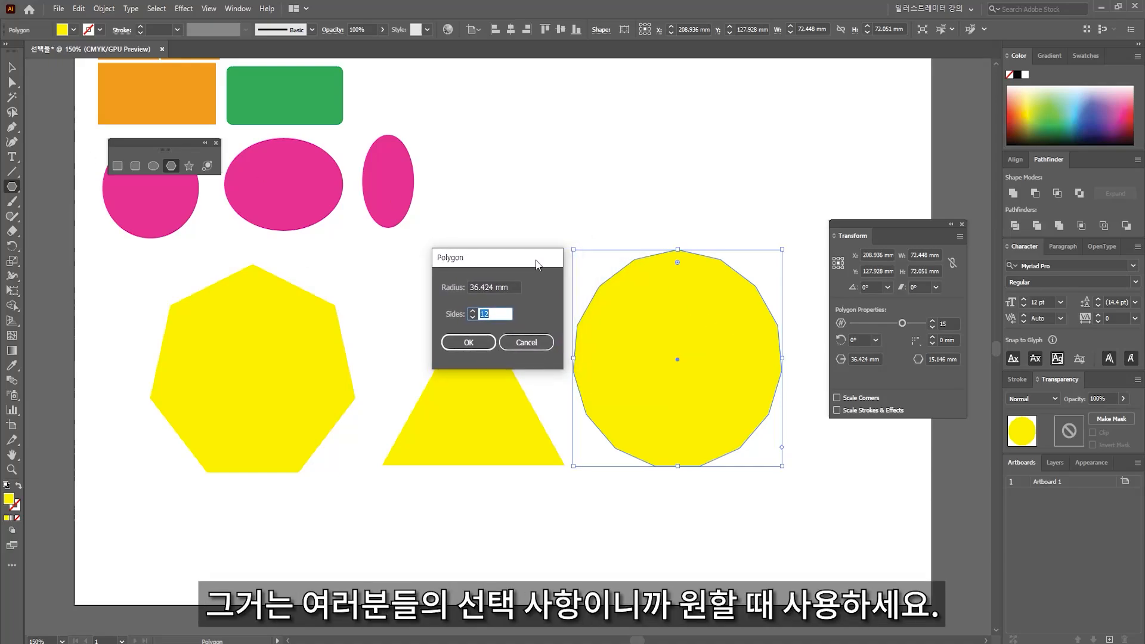
click(526, 342)
Step: Scale the three yellow polygons together proportionally to about 96 mm overall width and place them below the magenta shapes
key(v)
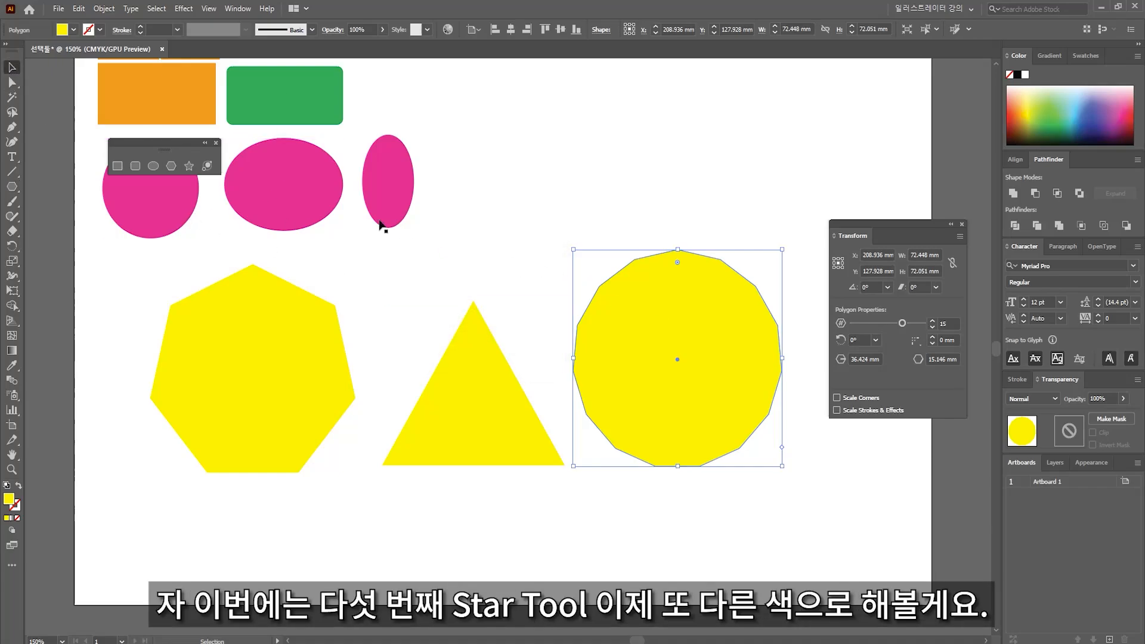
drag(317, 344, 317, 344)
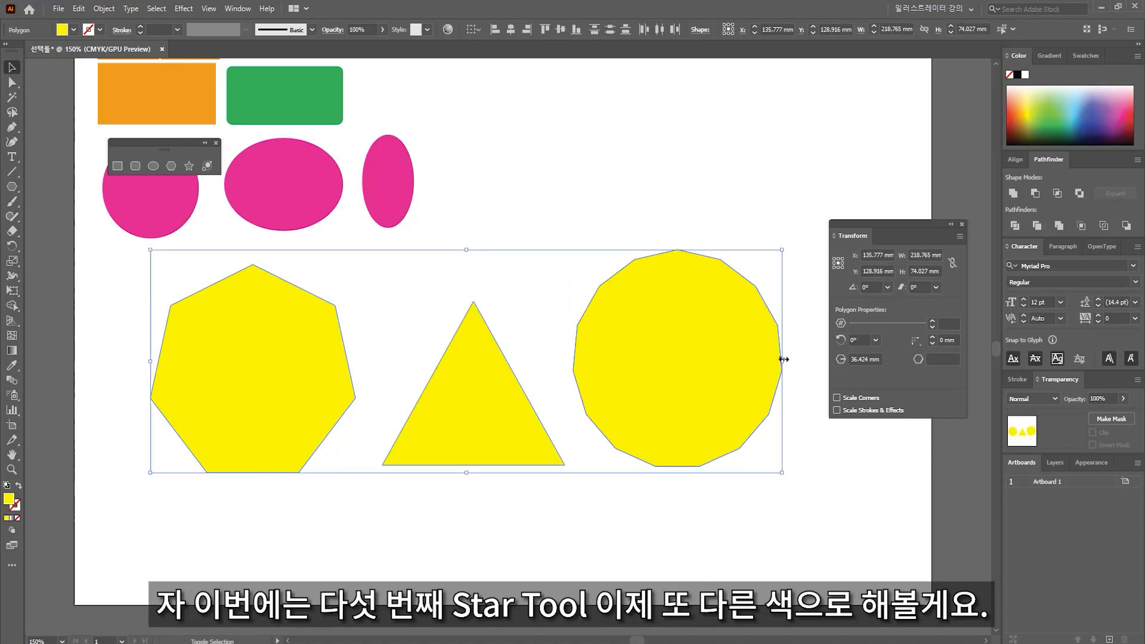
drag(782, 360, 362, 352)
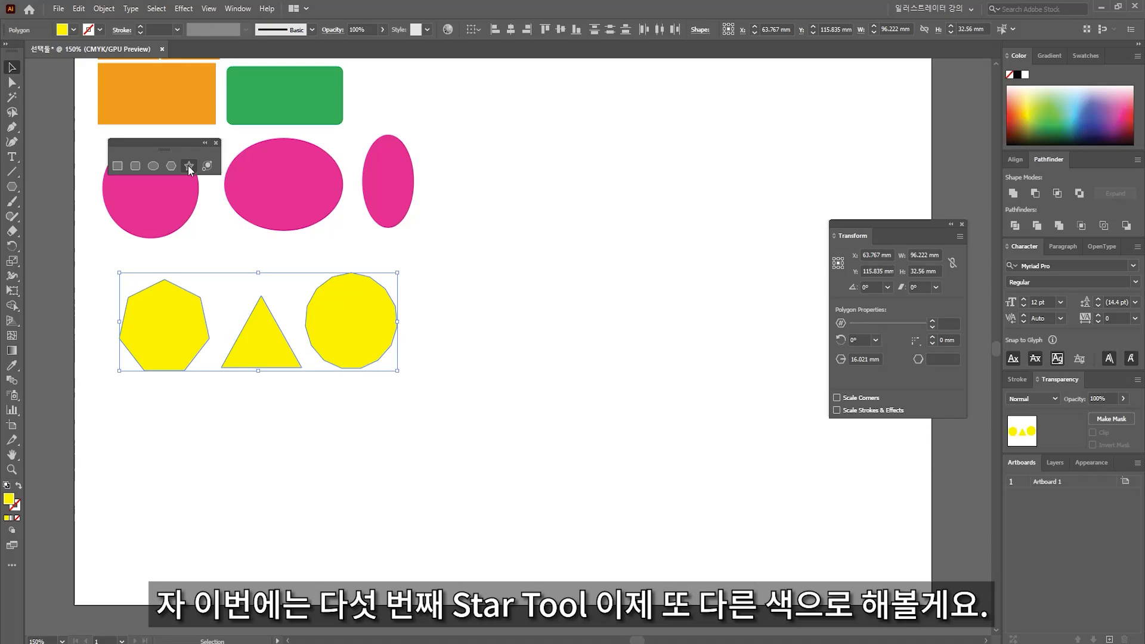
click(75, 30)
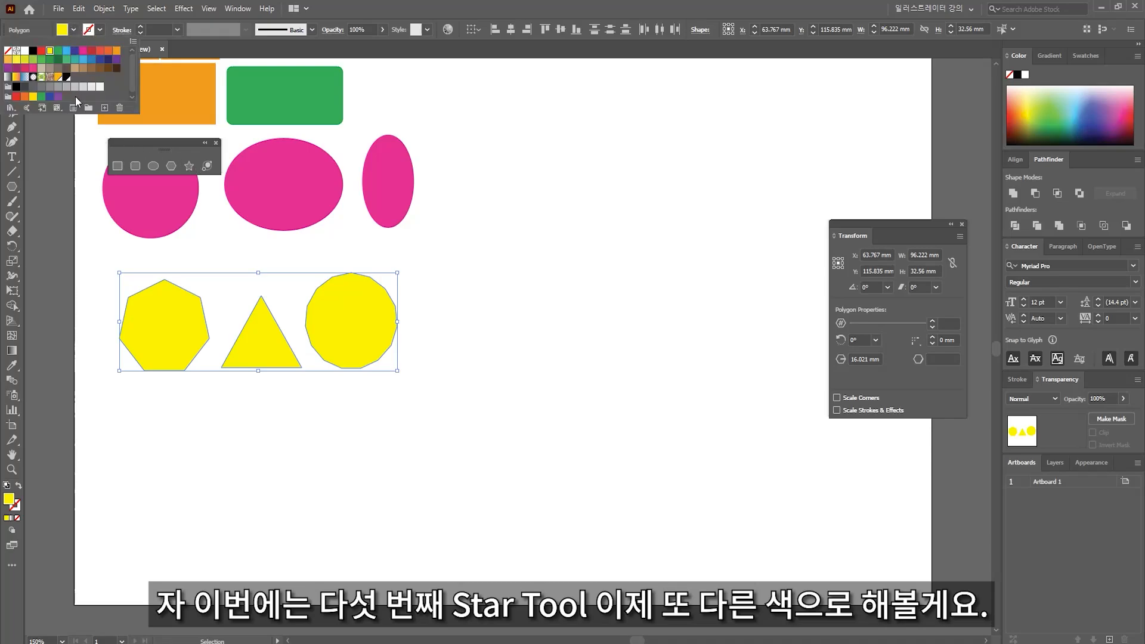
click(103, 67)
click(399, 292)
click(416, 277)
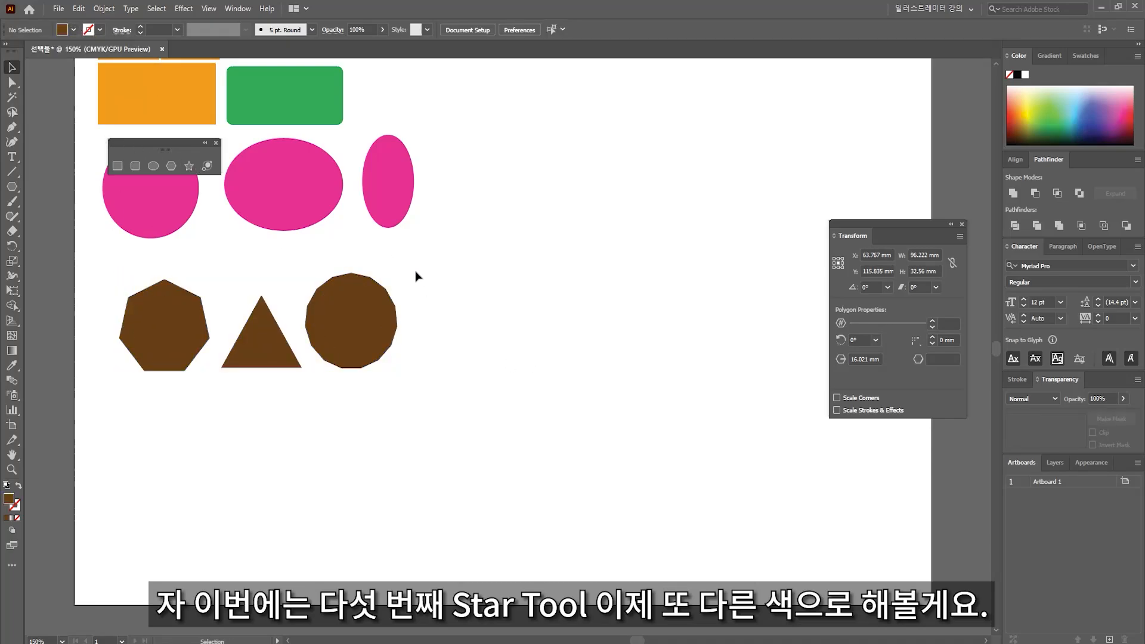
key(ctrl+z)
key(ctrl+z)
Step: With nothing selected, set the fill colour to dark brown and draw a five-pointed star about 54 by 51 mm right of the magenta ellipses
click(440, 278)
click(74, 30)
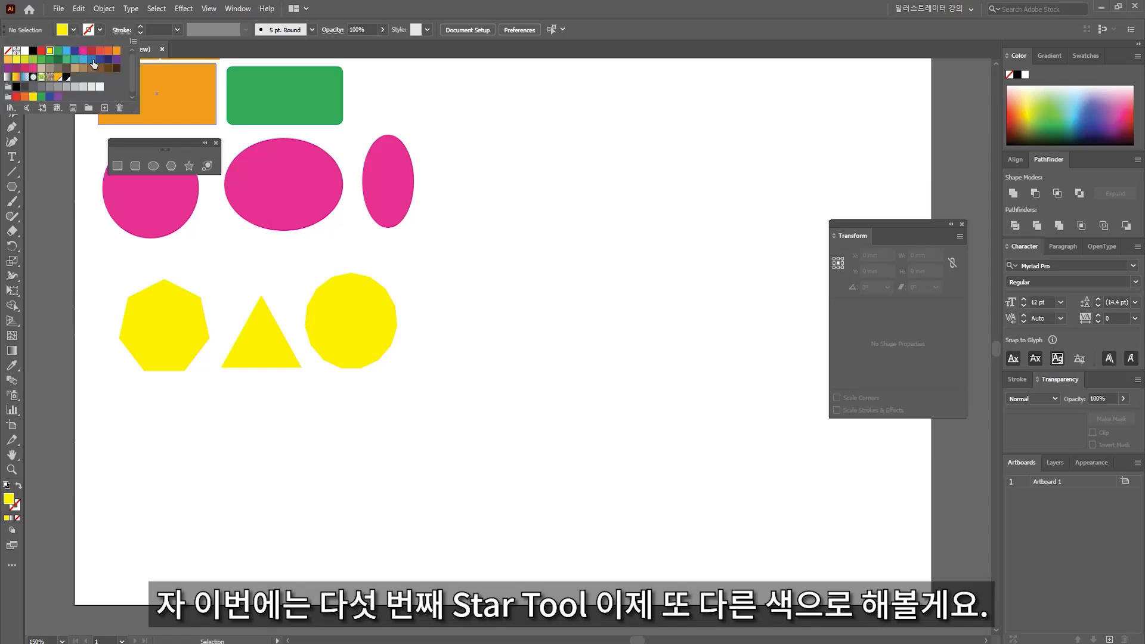
click(108, 67)
click(691, 380)
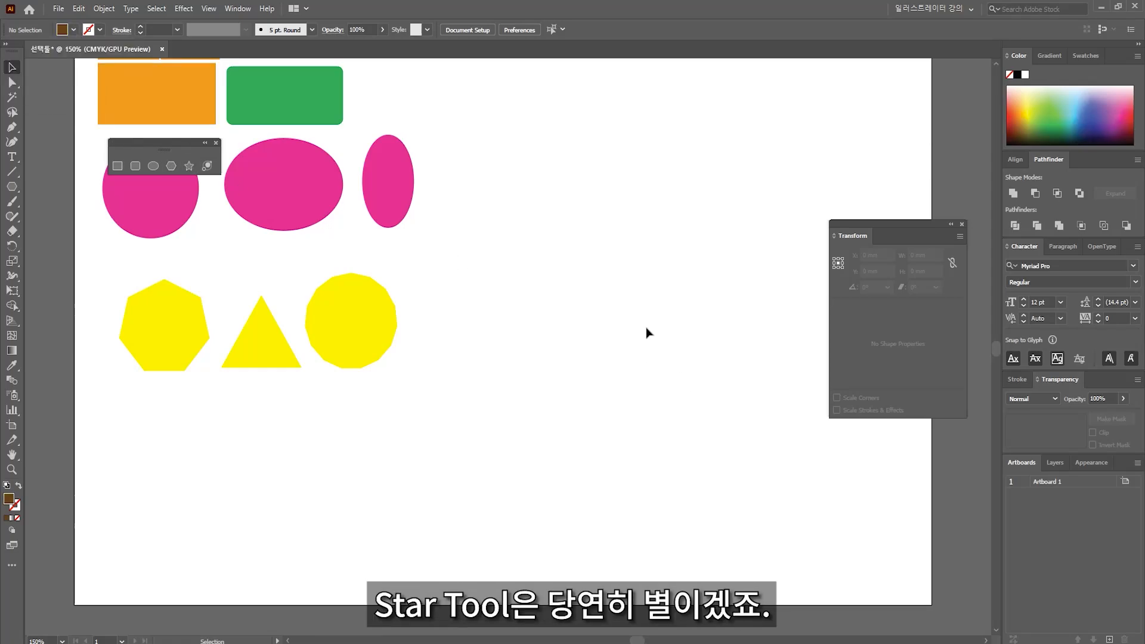
key(space)
drag(599, 273, 501, 353)
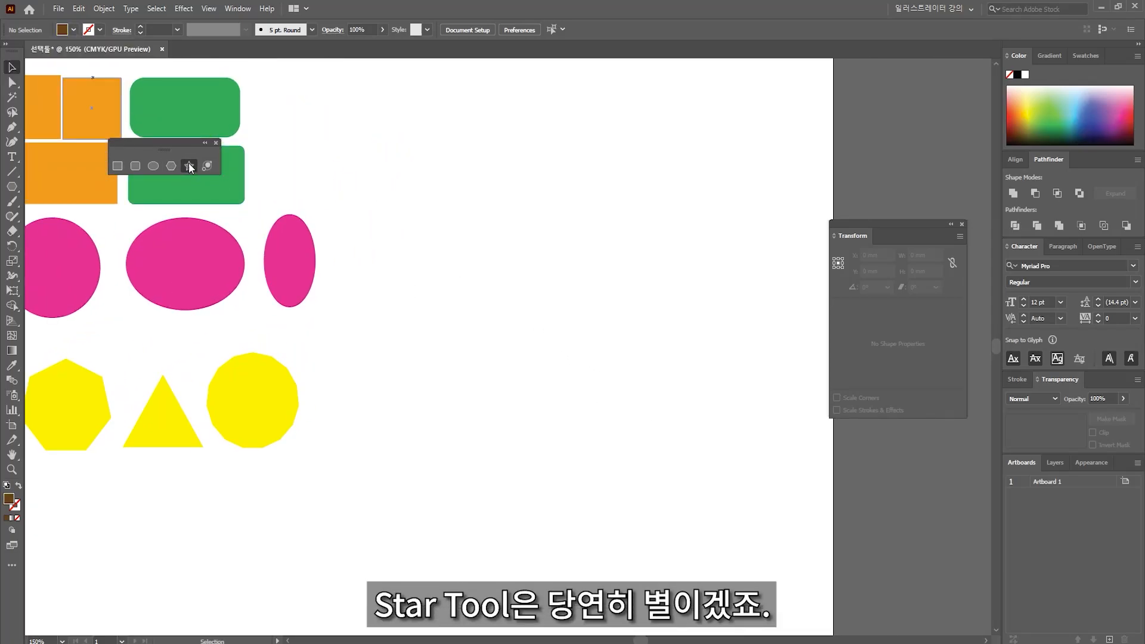
click(189, 166)
drag(462, 293, 526, 349)
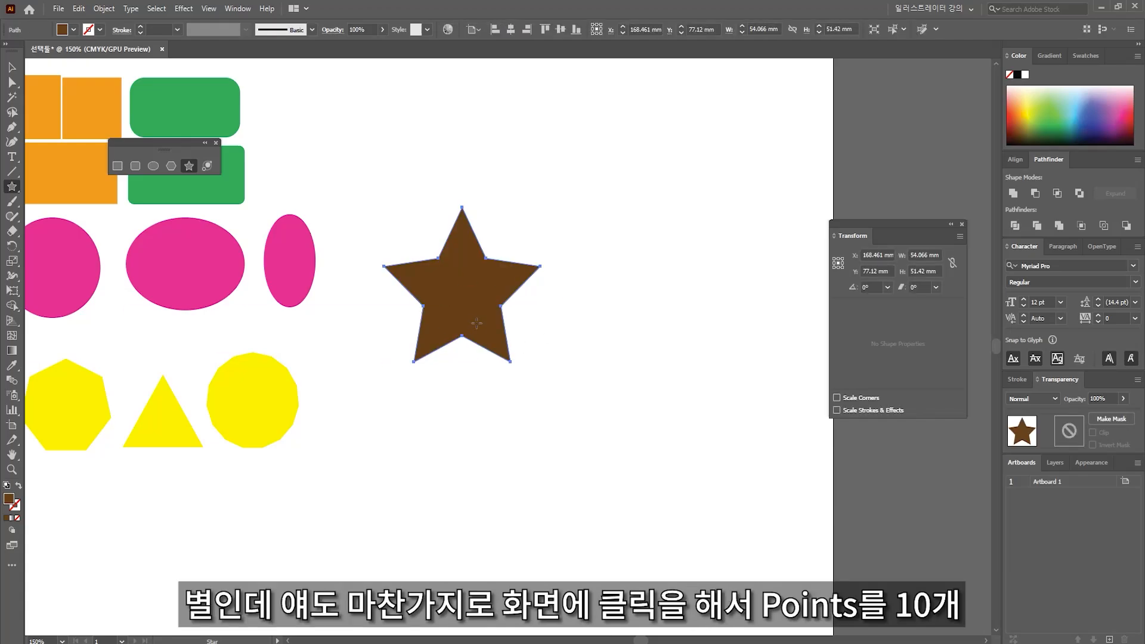
Step: Create a 10-pointed star with radii 28.424 and 14.212 mm right of the five-pointed star, and nudge the five-pointed star slightly left
click(592, 242)
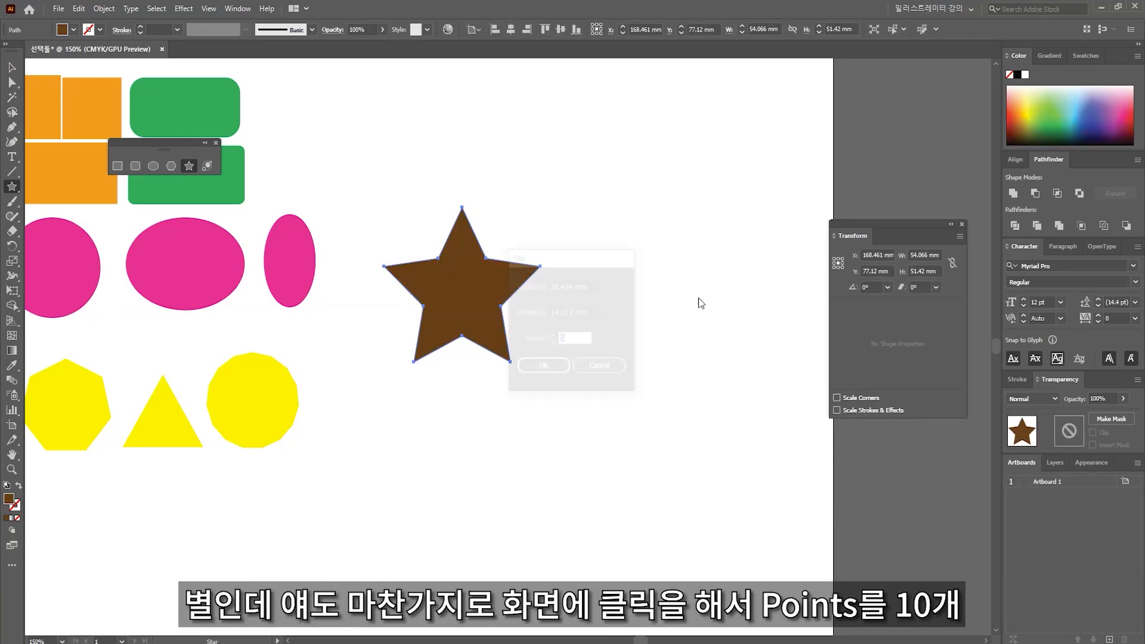
drag(588, 263, 673, 209)
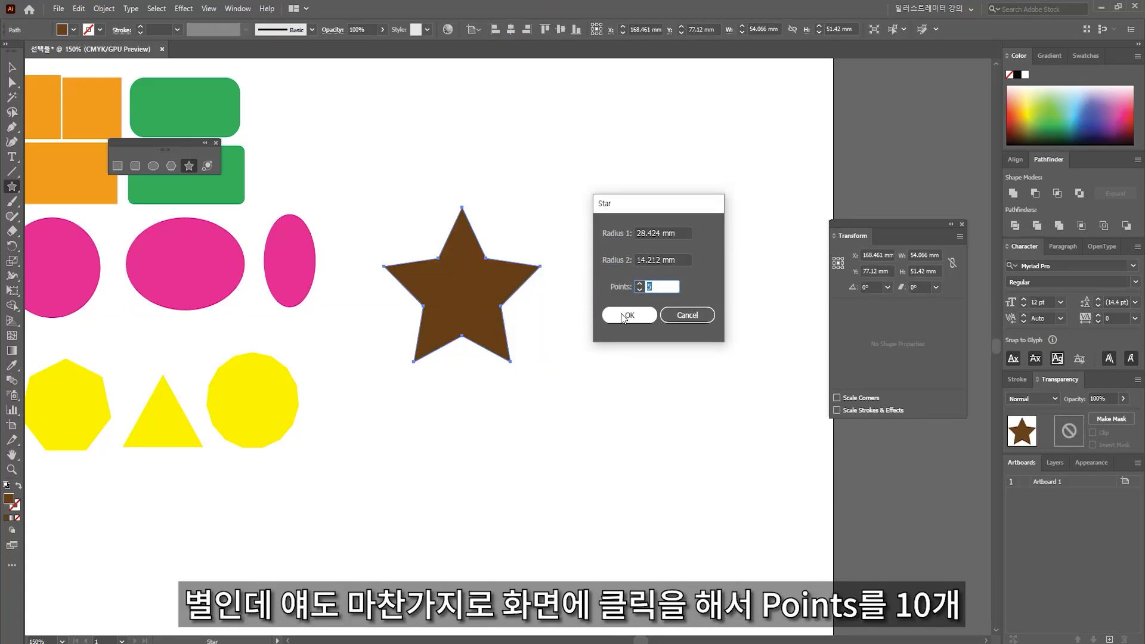
click(651, 318)
click(10, 67)
drag(639, 281, 689, 325)
click(576, 341)
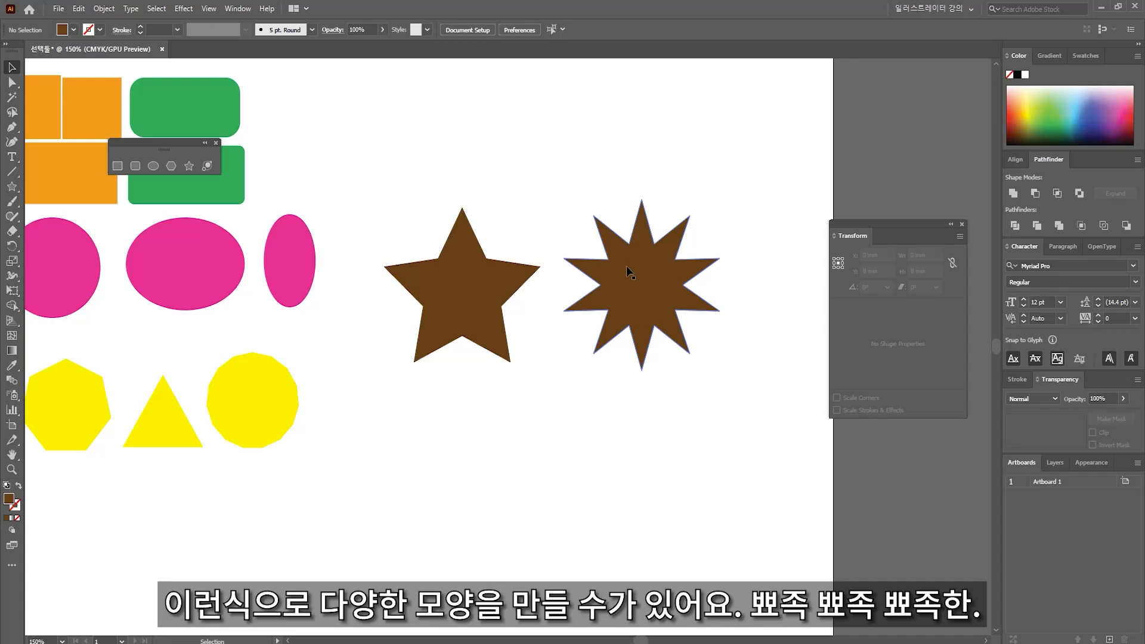
drag(447, 282, 439, 278)
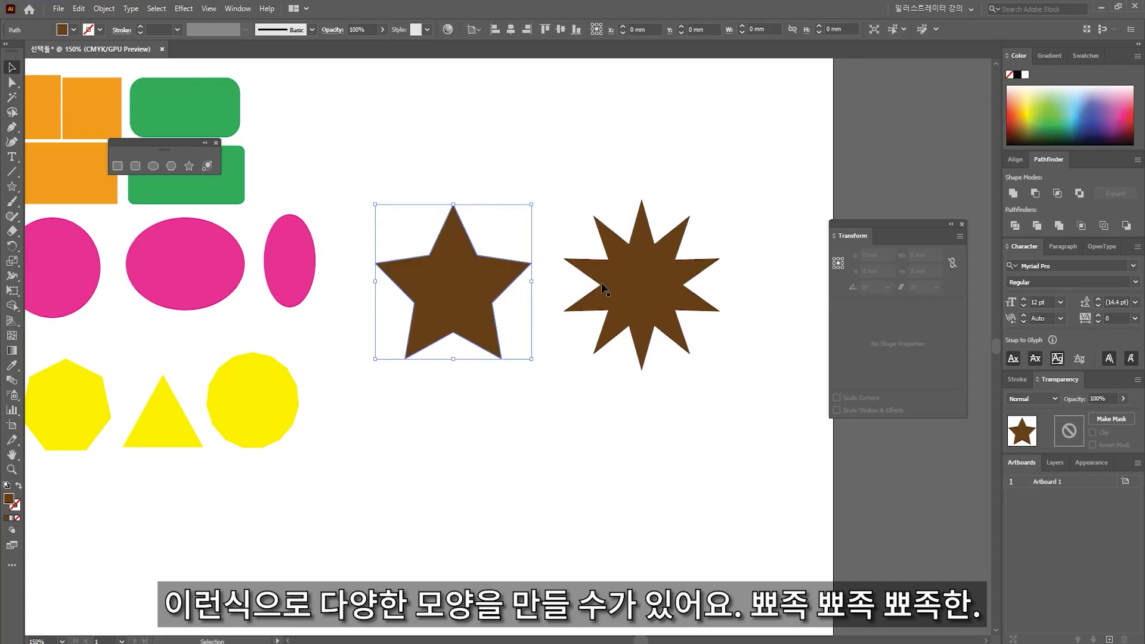
Step: Move the 10-pointed star slightly closer to the five-pointed star, and create another 10-pointed star with radii 30 and 5 mm
drag(642, 285, 626, 291)
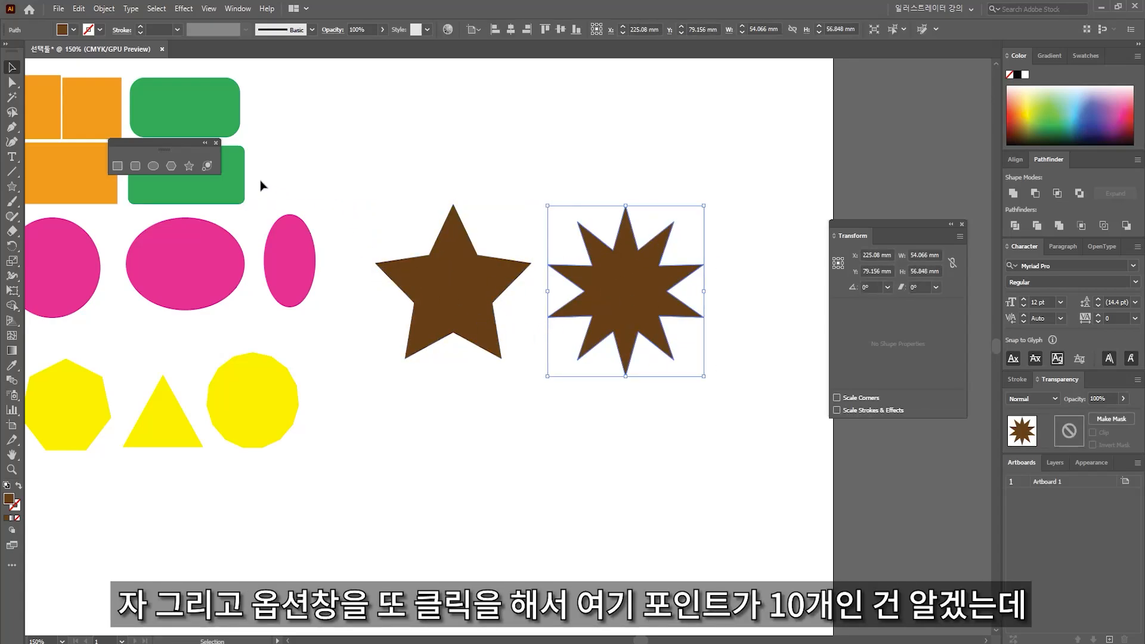
click(189, 166)
click(583, 350)
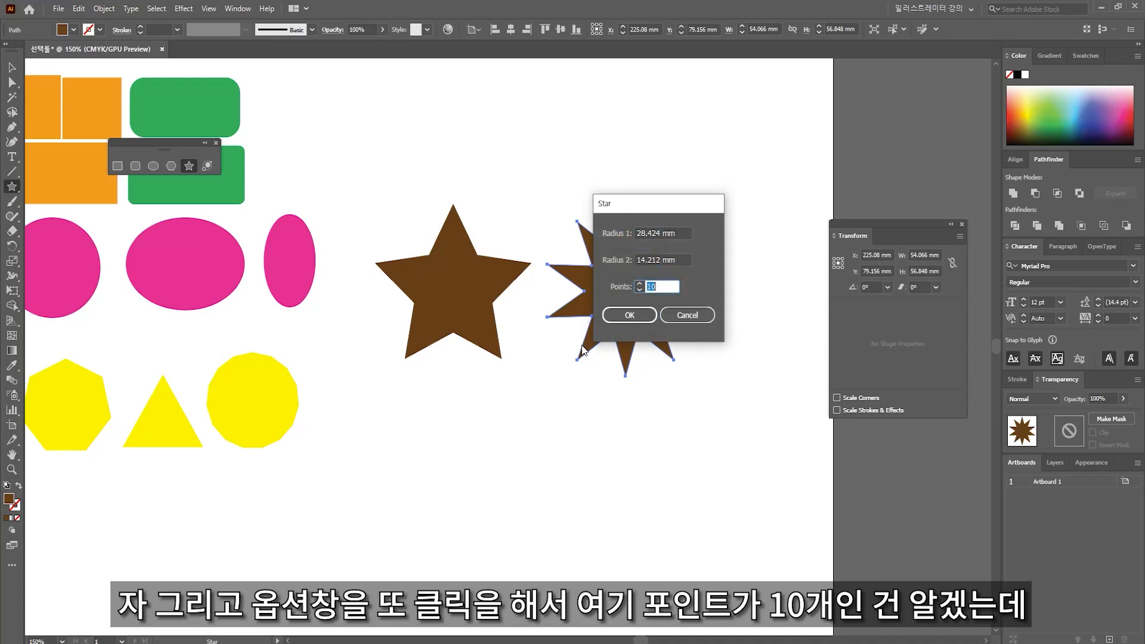
drag(662, 211, 423, 391)
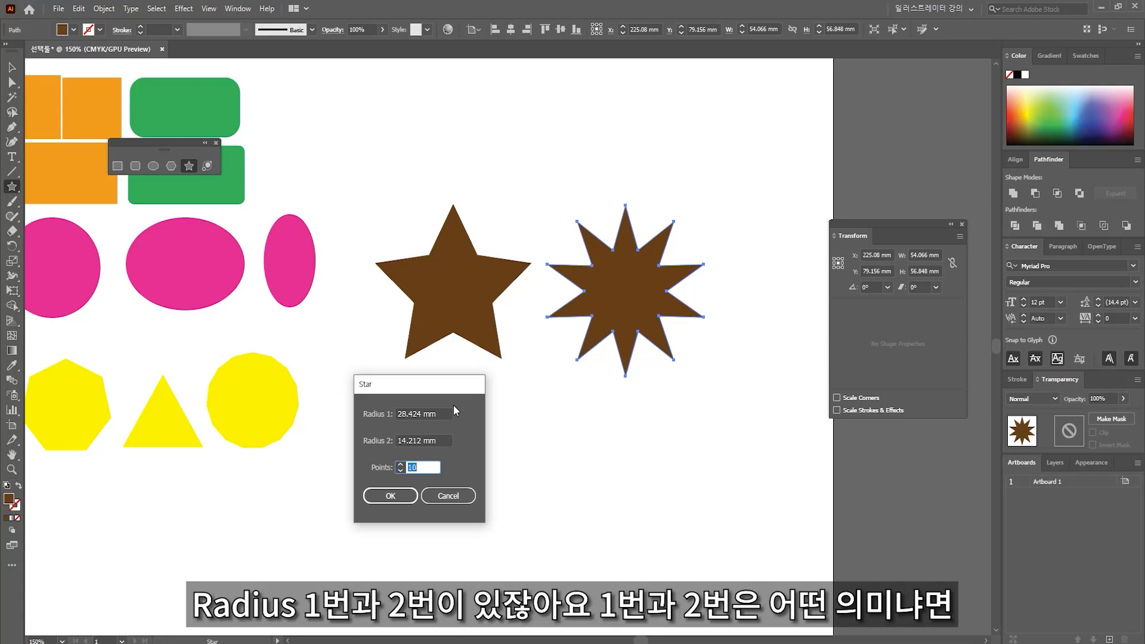
drag(415, 391, 304, 228)
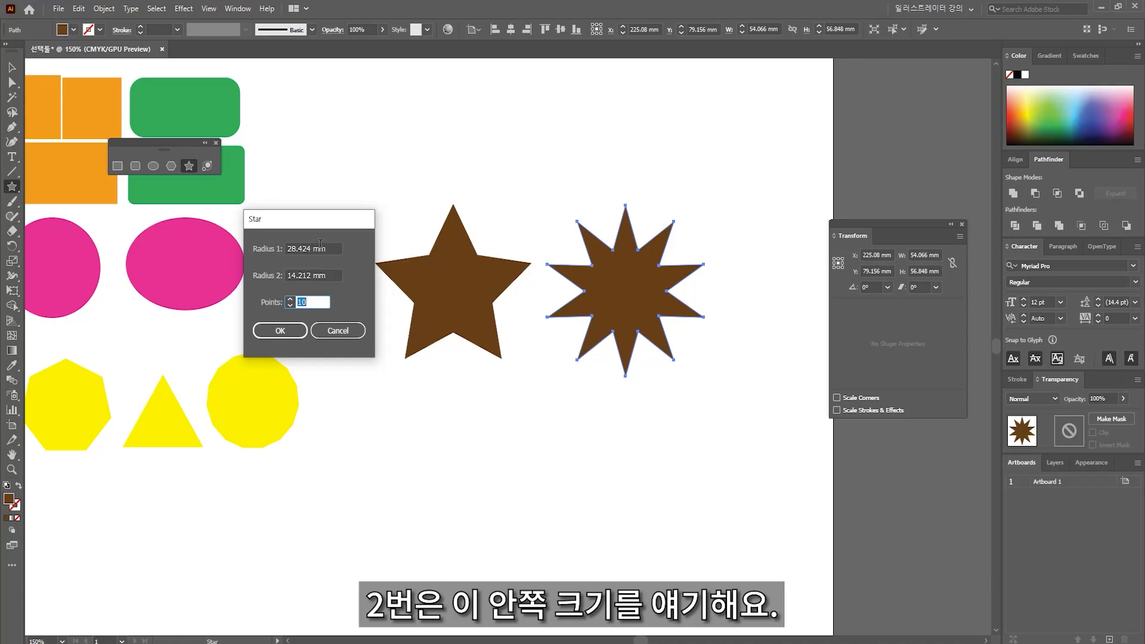
key(Tab)
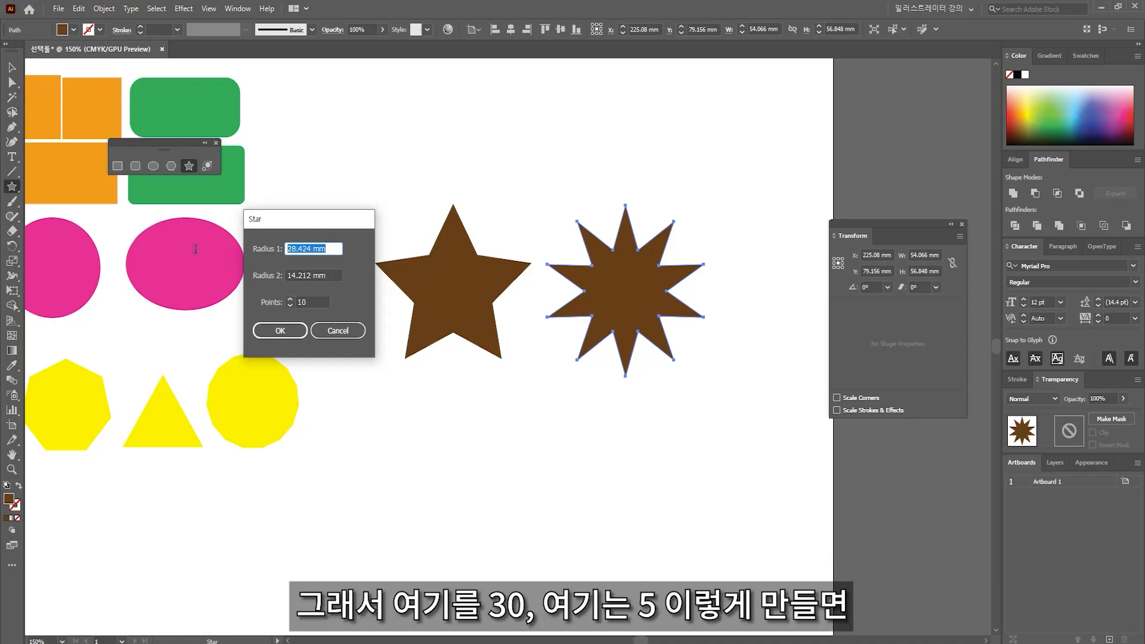
text(30)
key(Tab)
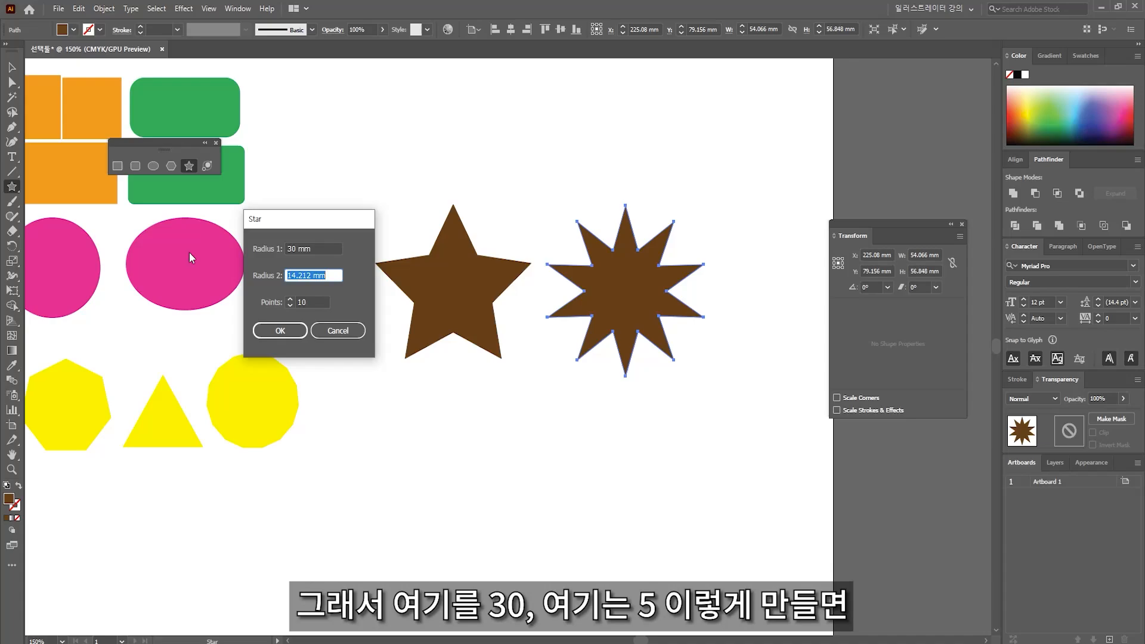
text(5)
click(294, 330)
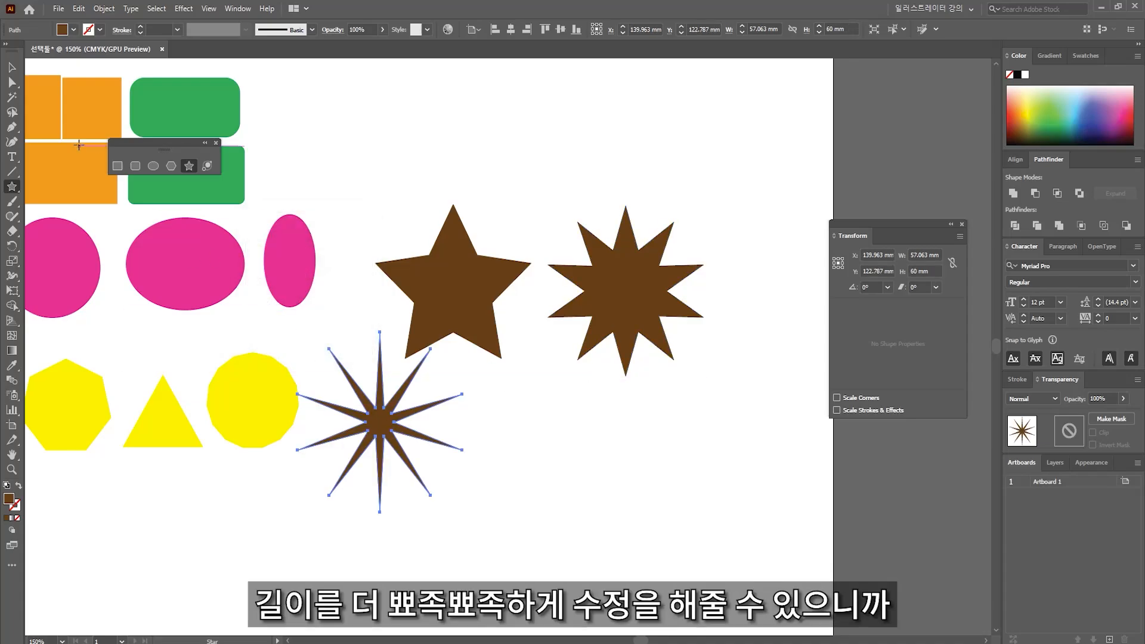
Step: Place the thin spiky star directly below the five-pointed star
click(10, 67)
drag(383, 428, 448, 463)
click(543, 497)
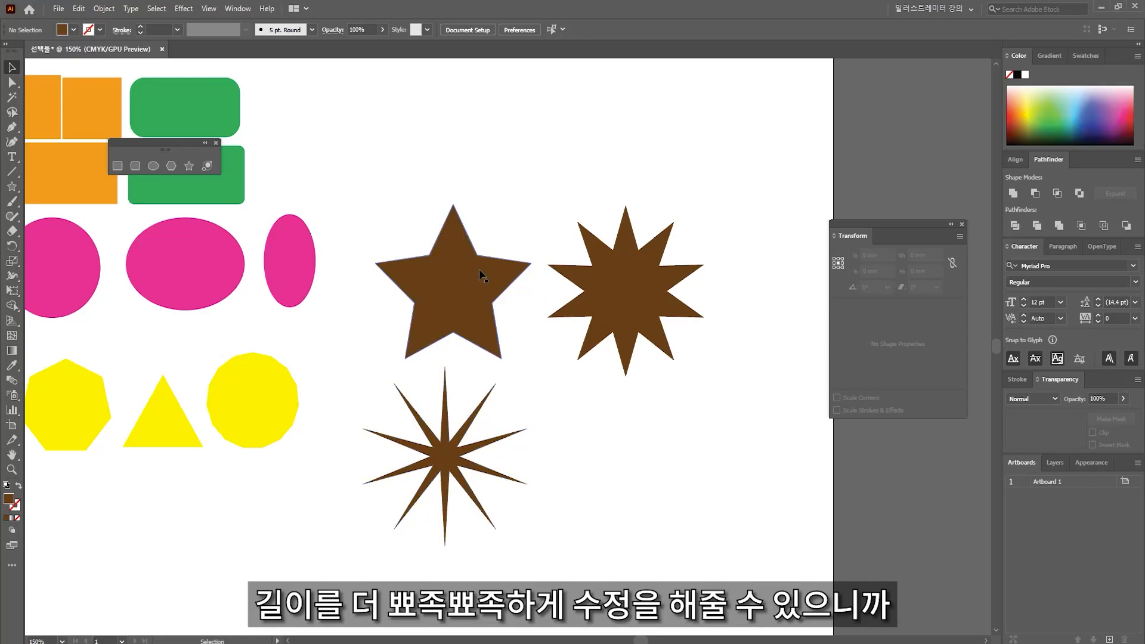
click(425, 252)
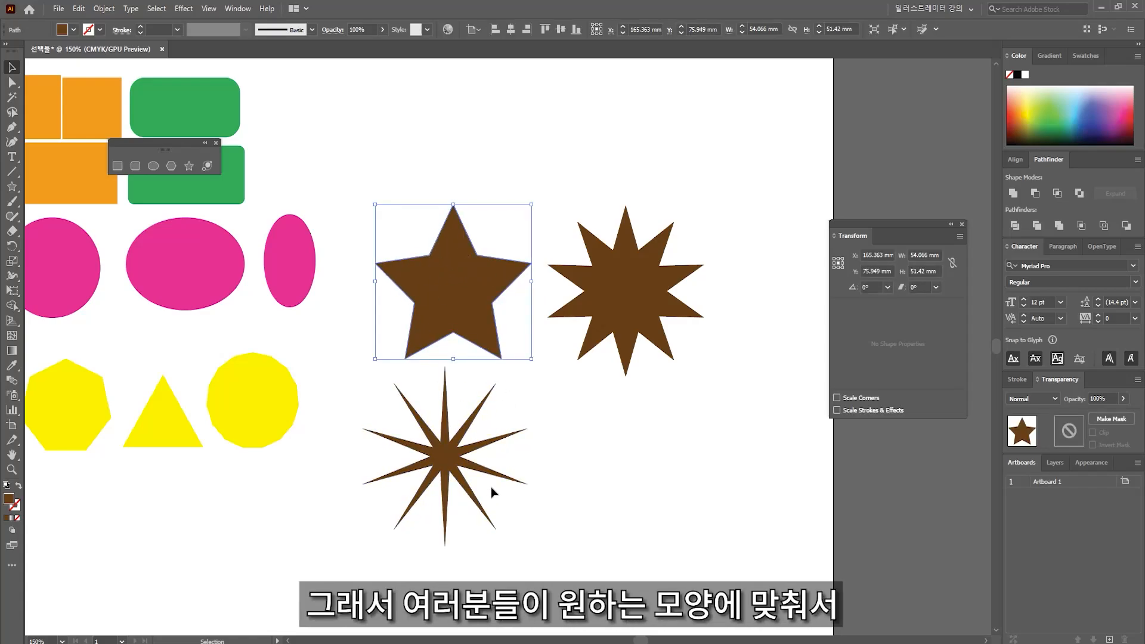
click(457, 471)
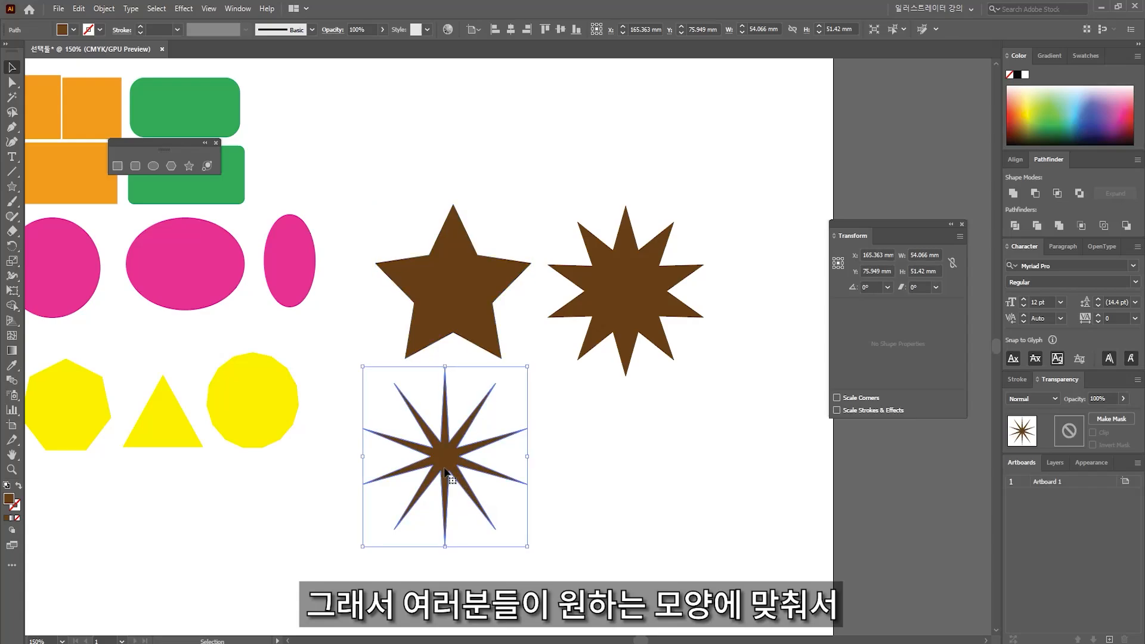
Step: Draw a lens flare about 48 by 45 mm over the lower green rounded rectangle, with its rings extending to the rectangle's upper-left corner
click(189, 166)
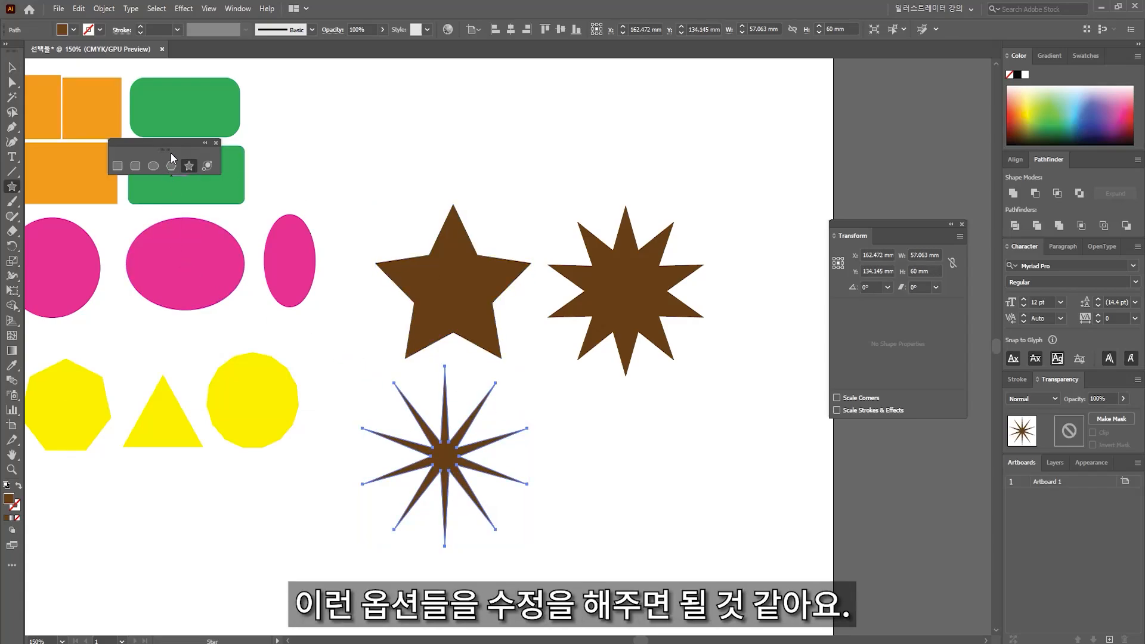
drag(181, 143, 196, 143)
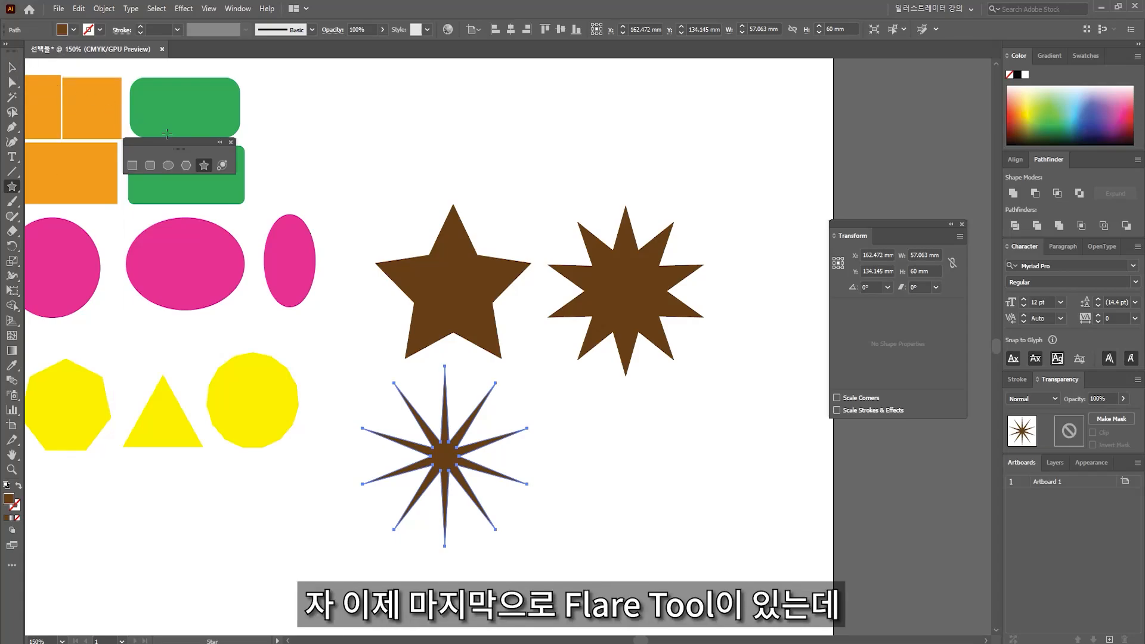
click(222, 166)
drag(395, 221, 509, 320)
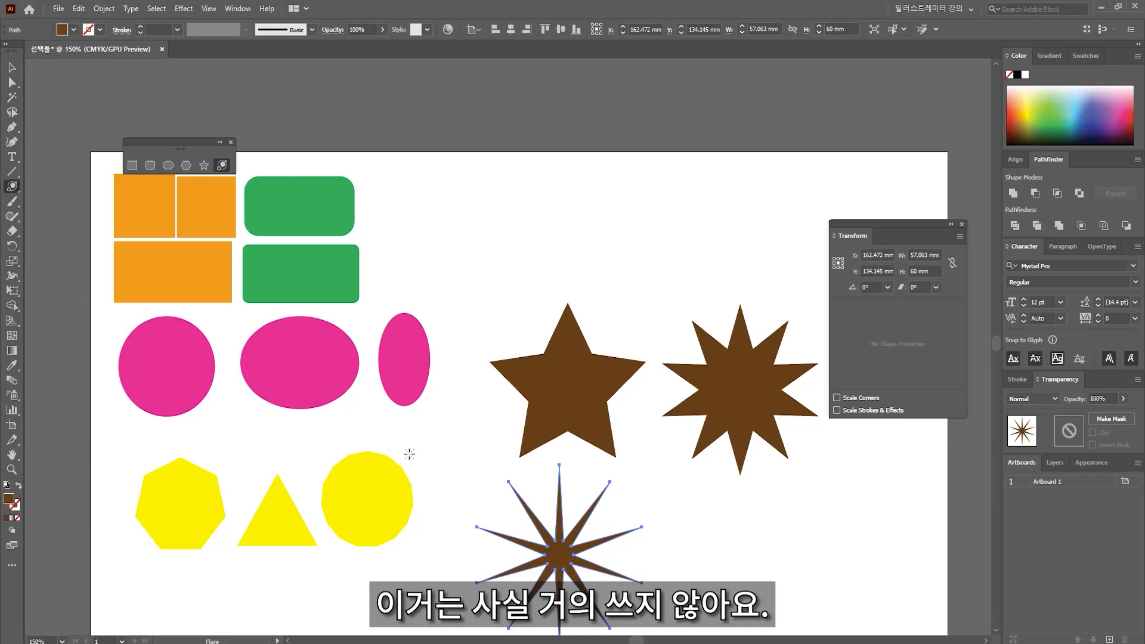
drag(409, 454, 508, 398)
scroll(378, 315, up, 2)
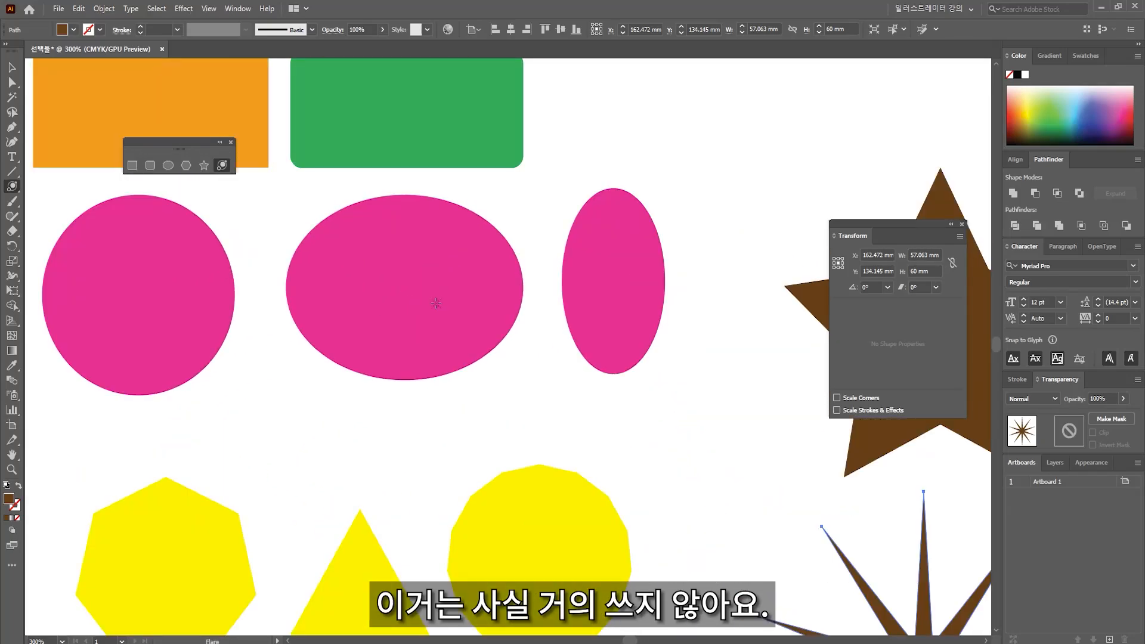
drag(404, 197, 449, 419)
drag(368, 328, 379, 270)
mouse_move(481, 275)
mouse_down()
mouse_move(453, 277)
mouse_move(378, 243)
mouse_up()
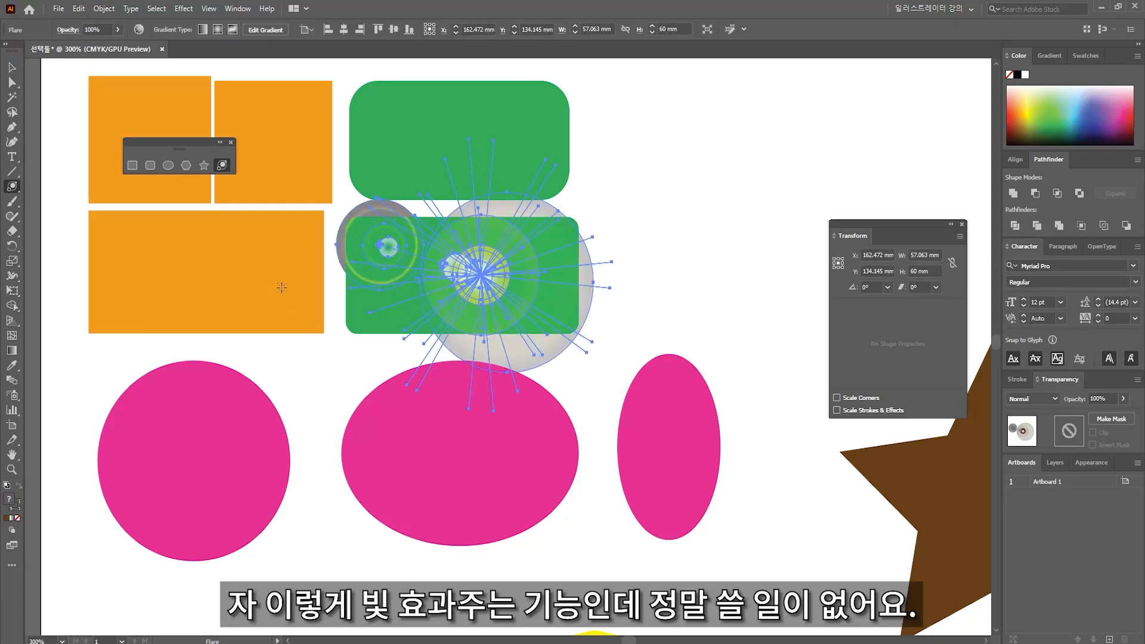
Step: Delete the lens flare from the lower green rounded rectangle
click(11, 68)
click(314, 368)
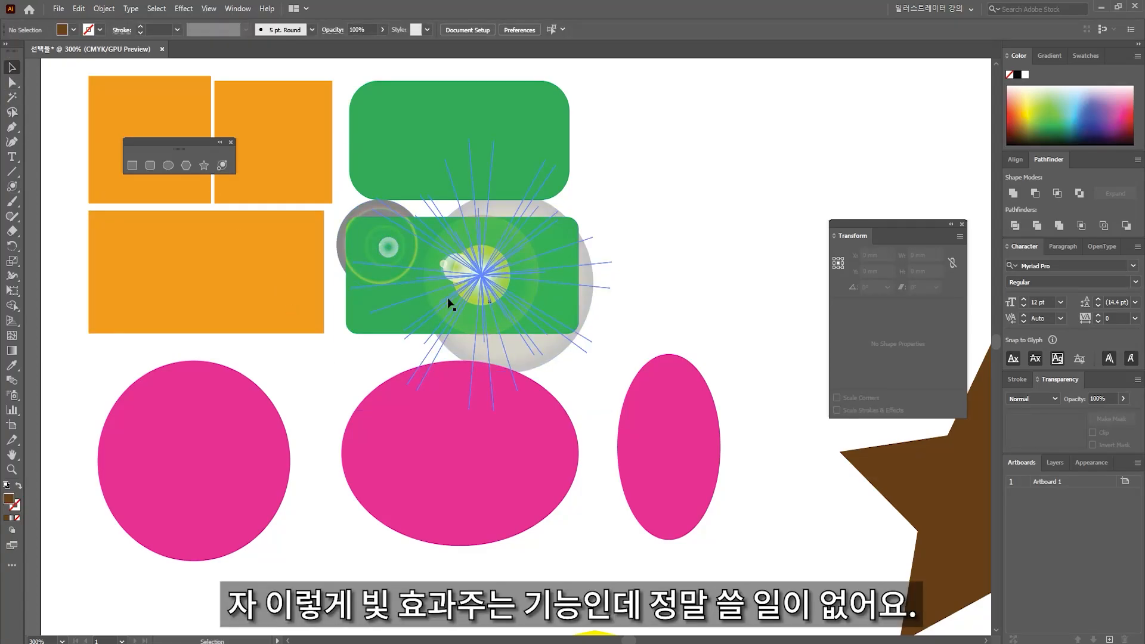
scroll(566, 321, up, 1)
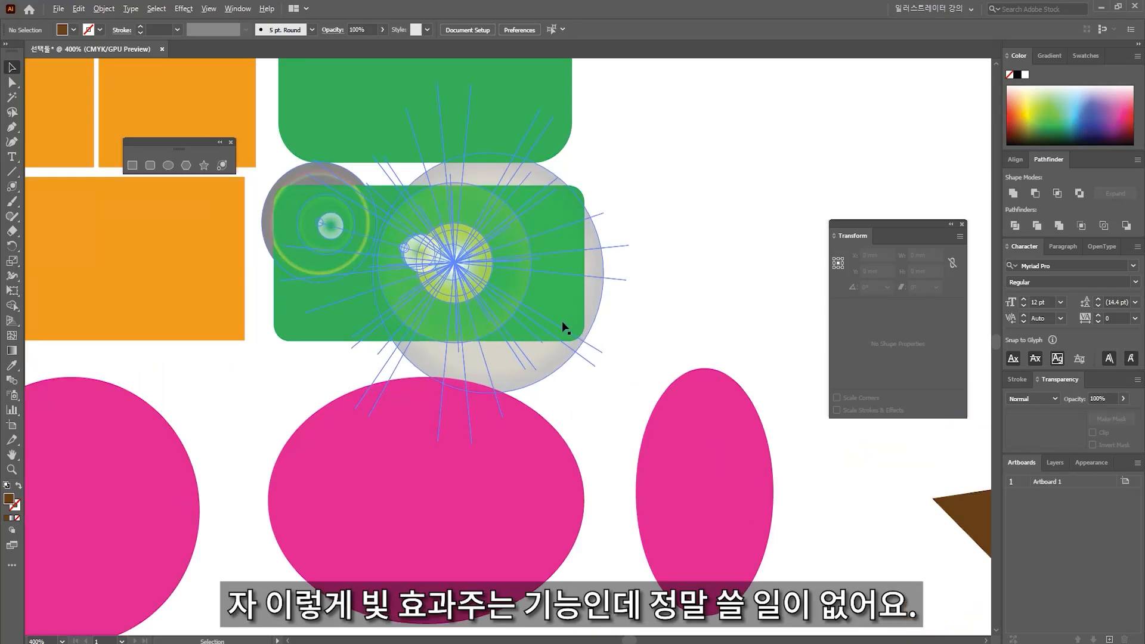
click(469, 259)
scroll(484, 266, down, 1)
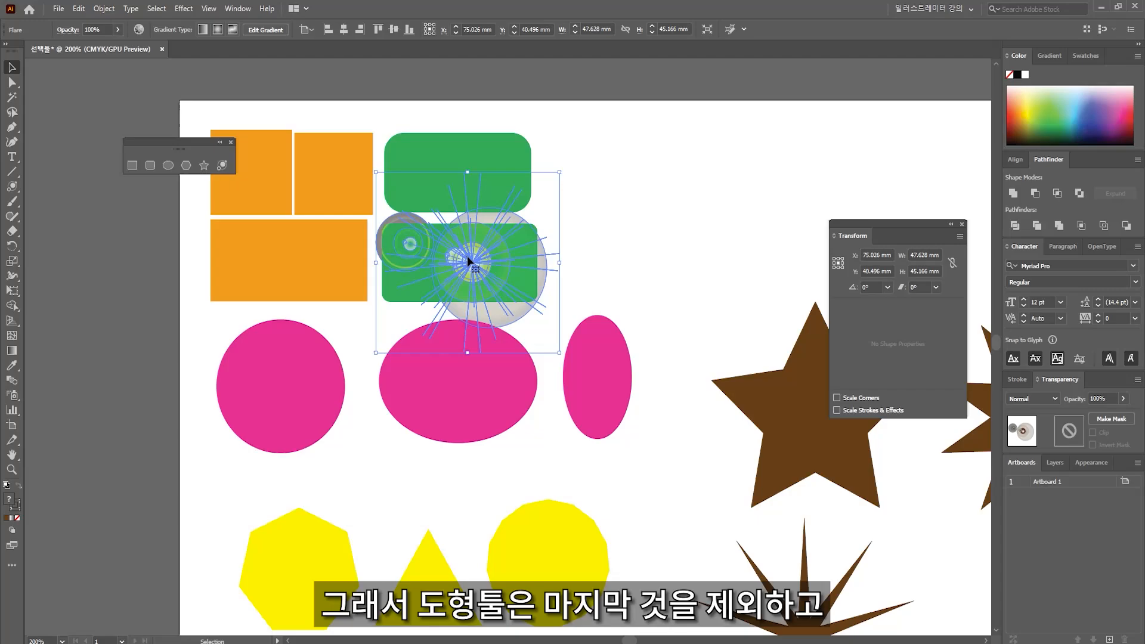
key(Delete)
click(257, 179)
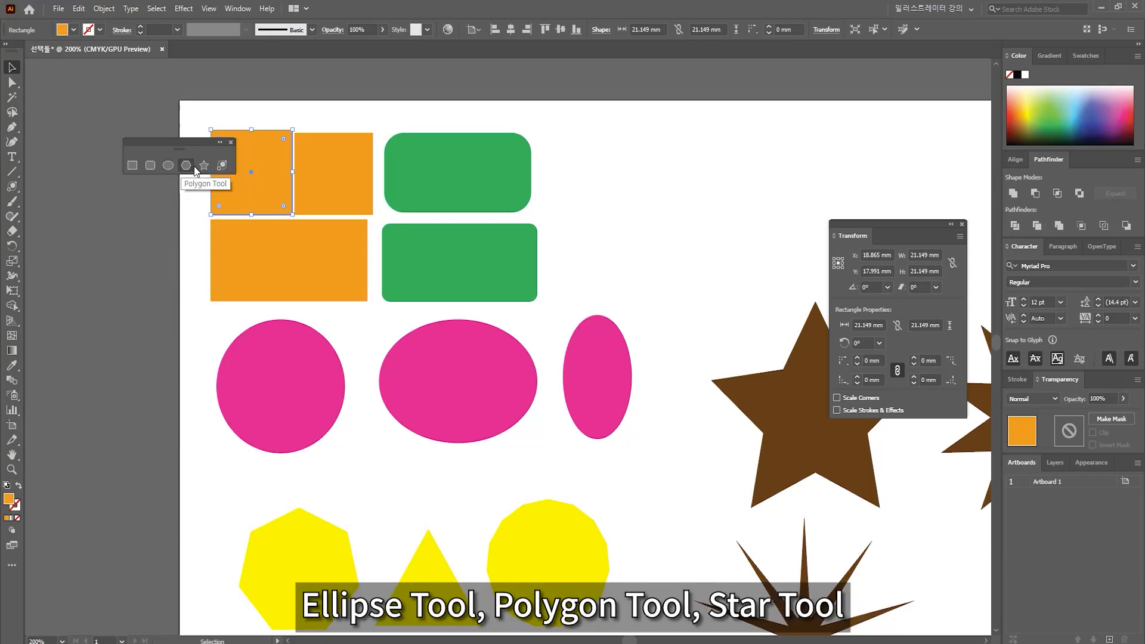
key(space)
drag(562, 342, 396, 245)
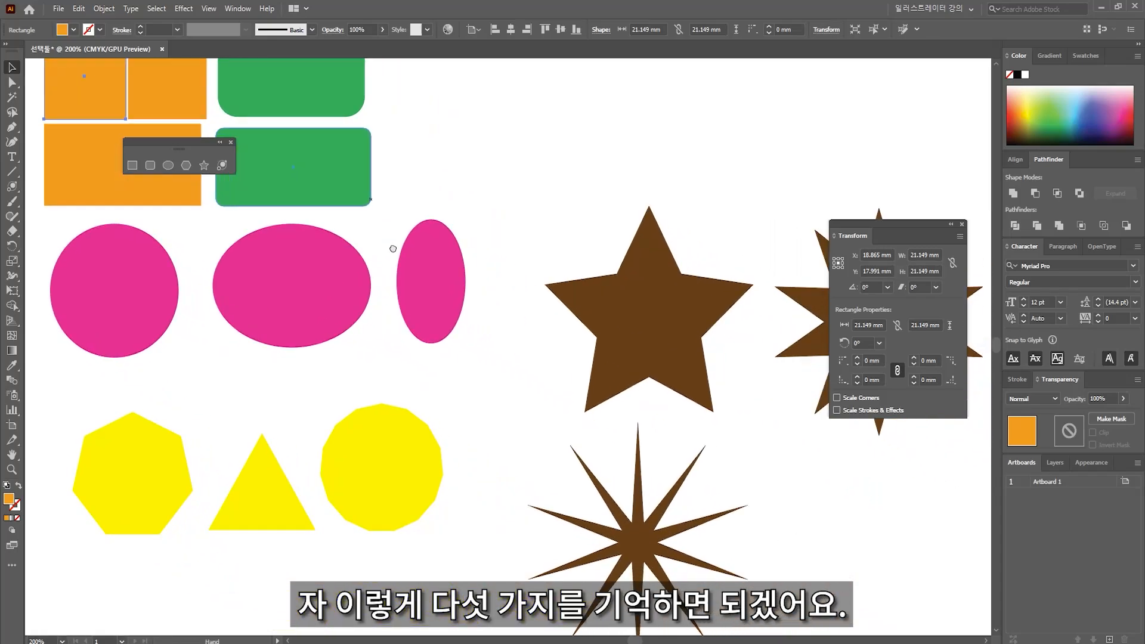
click(522, 398)
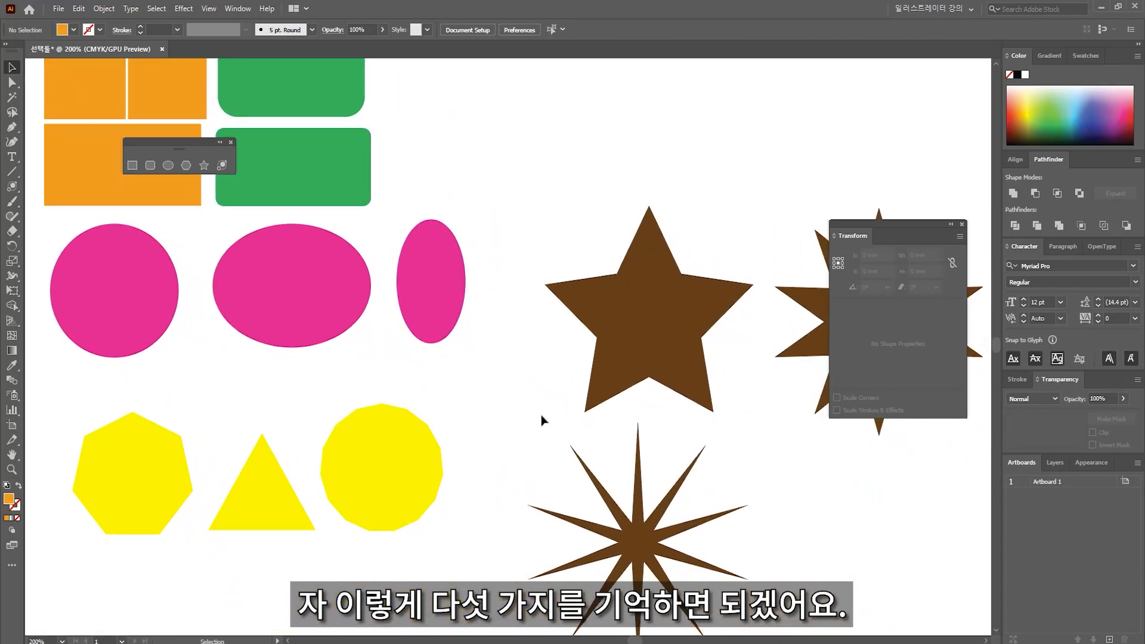